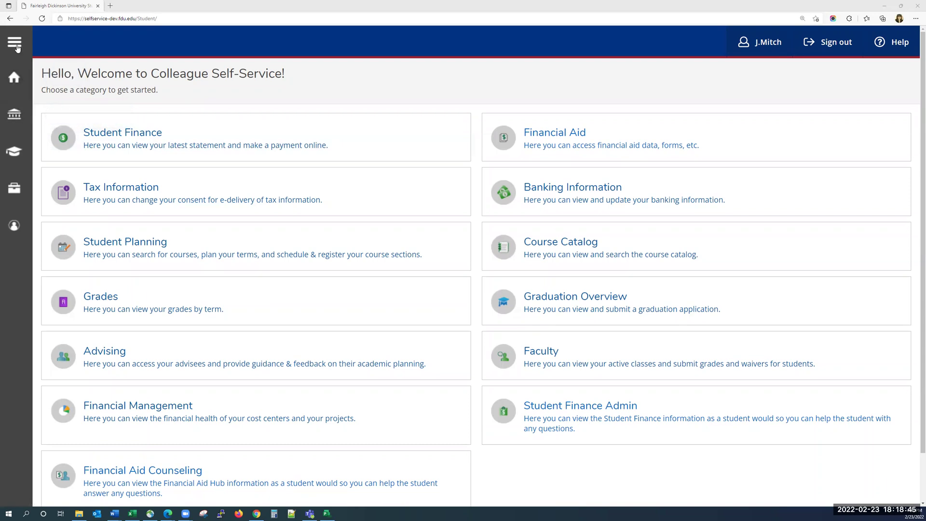
Step: Go to the Advising Overview under Daily Work and view the details of the advisee in the Communication program
{"action": "left_click", "coordinate": [17, 47]}
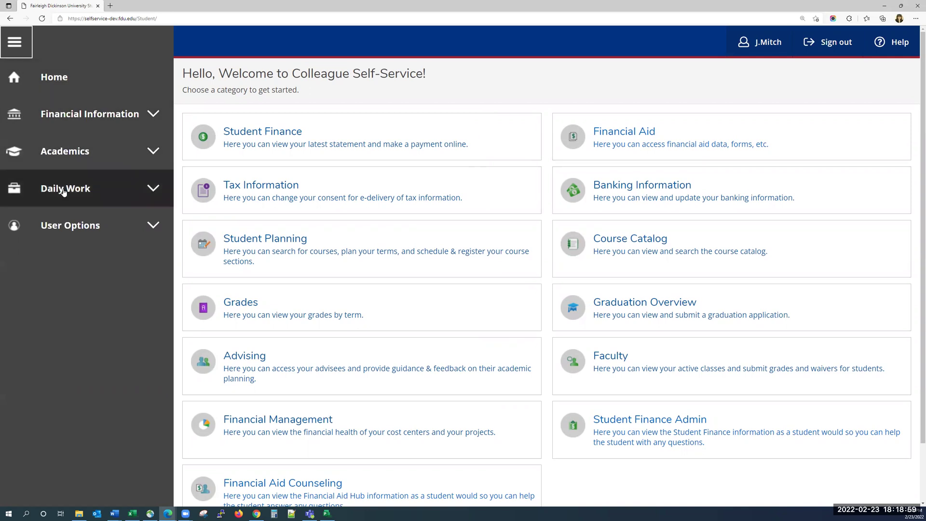
{"action": "left_click", "coordinate": [64, 191]}
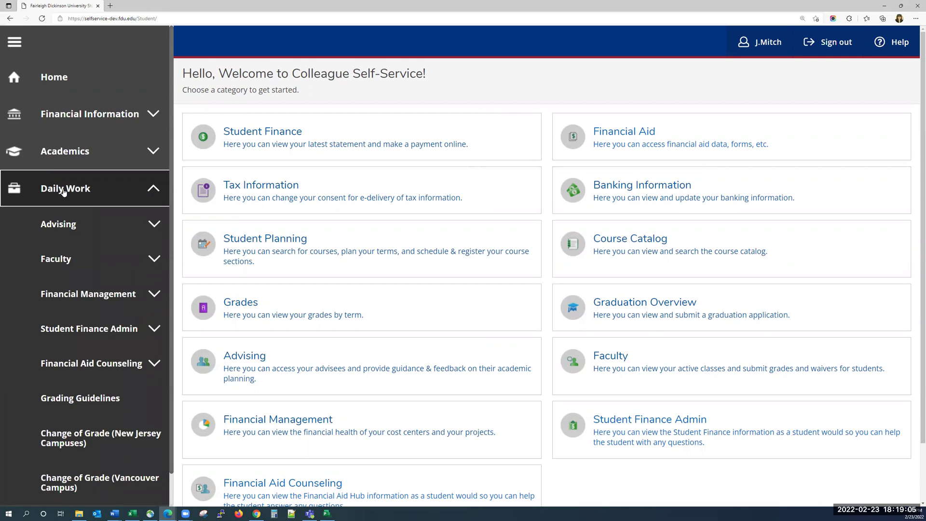
{"action": "left_click", "coordinate": [77, 225]}
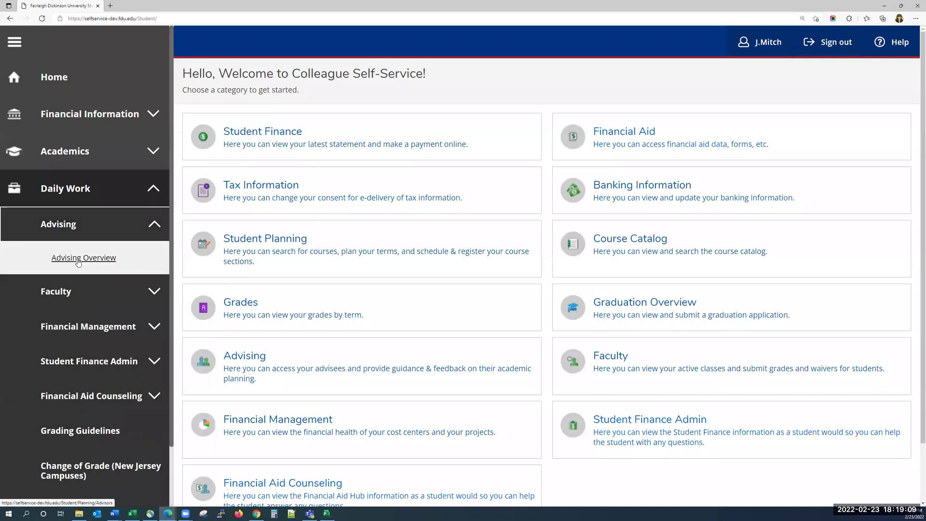
{"action": "left_click", "coordinate": [79, 261]}
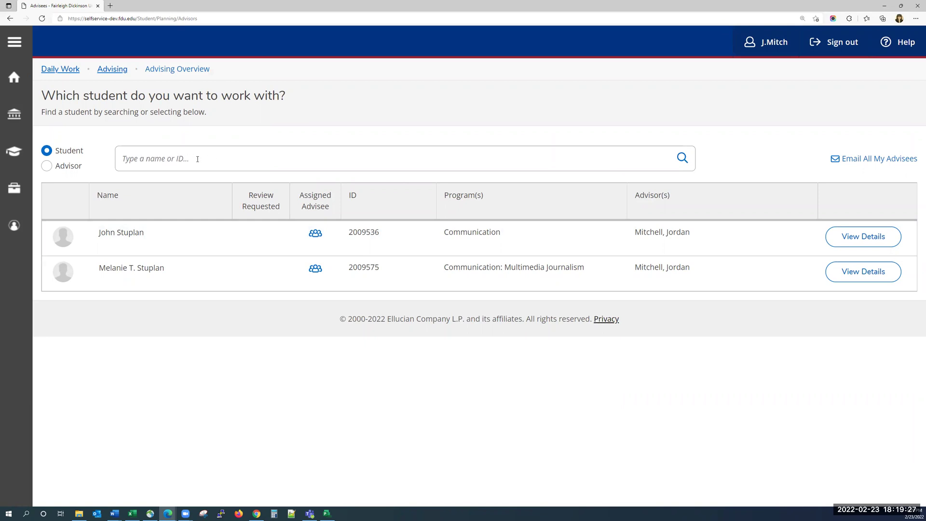
{"action": "left_click", "coordinate": [854, 237]}
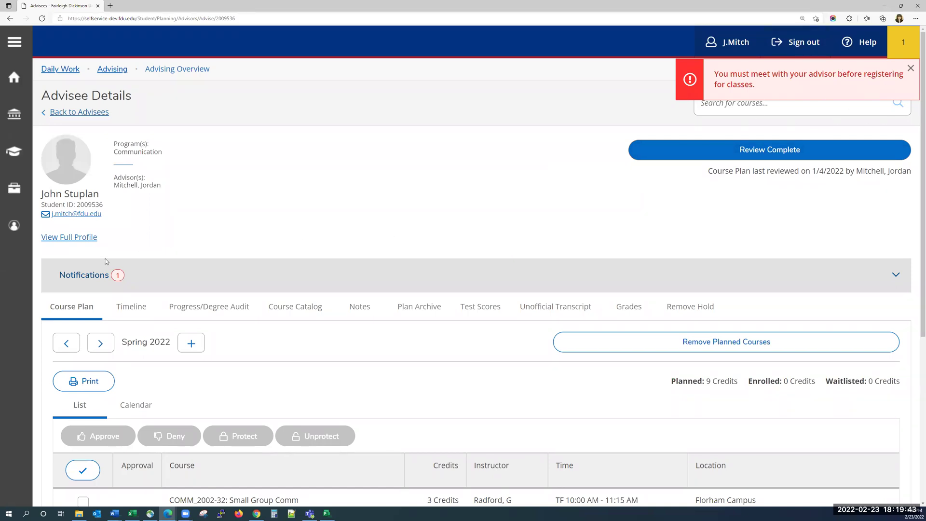
Step: Expand the advisee's notifications to read the registration hold details, and collapse them again
{"action": "left_click", "coordinate": [80, 277]}
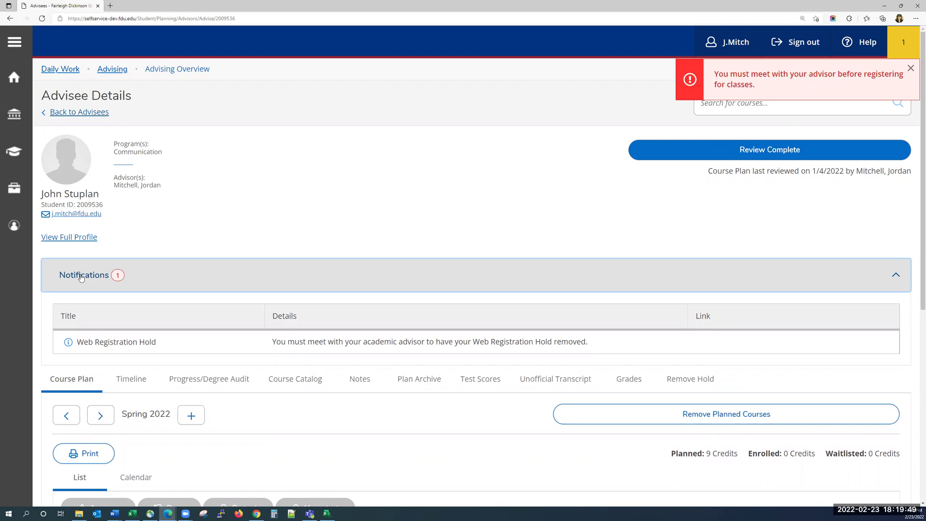
{"action": "scroll", "coordinate": [81, 279], "scroll_direction": "down", "scroll_amount": 2}
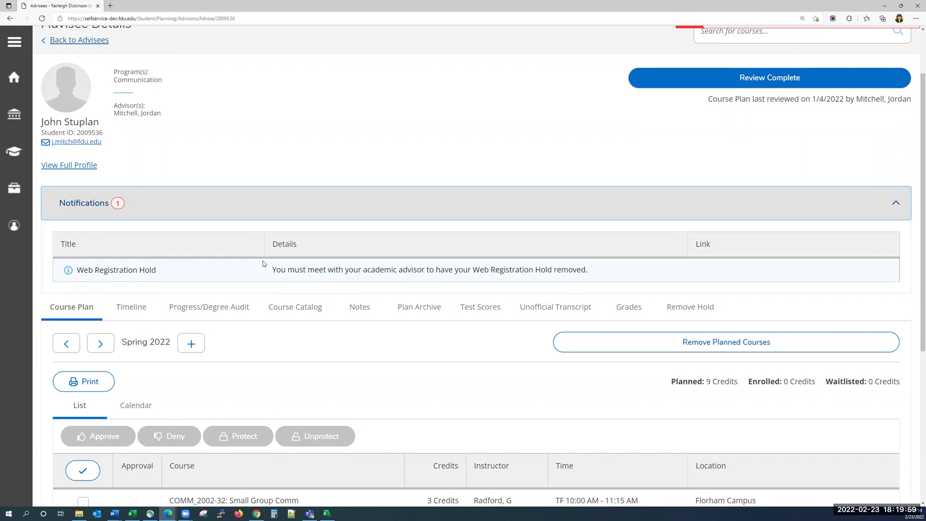
{"action": "left_click", "coordinate": [87, 209]}
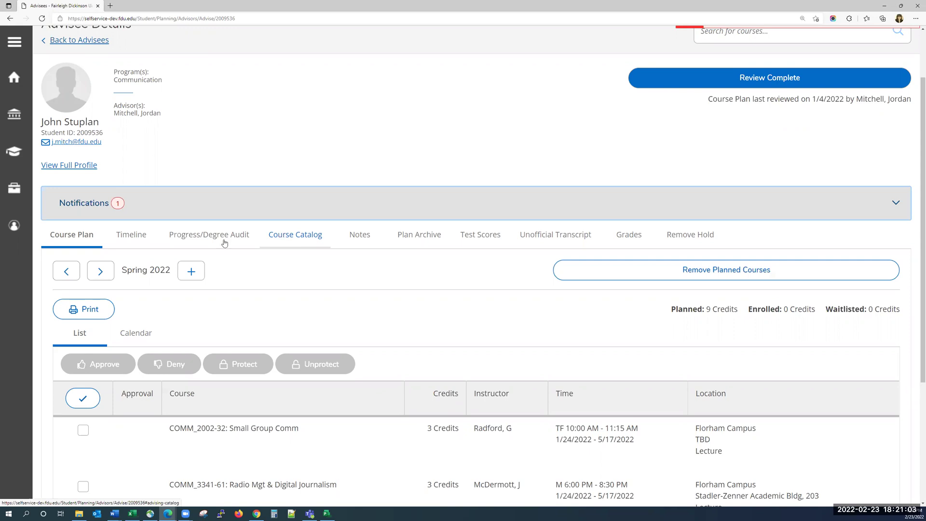
Step: Review the advisee's course plan for Fall 2021 and Spring 2022, and show the Spring 2022 term as a calendar
{"action": "scroll", "coordinate": [140, 262], "scroll_direction": "down", "scroll_amount": 1}
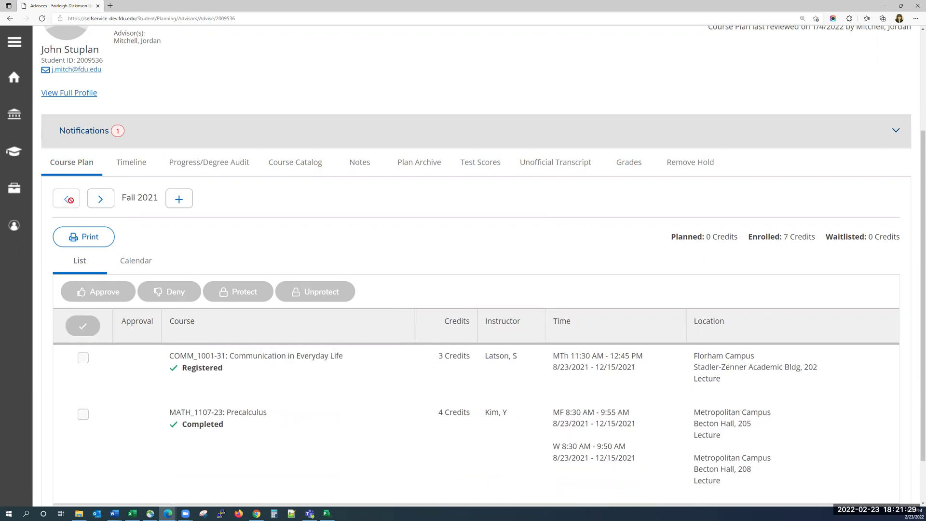
{"action": "scroll", "coordinate": [154, 263], "scroll_direction": "down", "scroll_amount": 1}
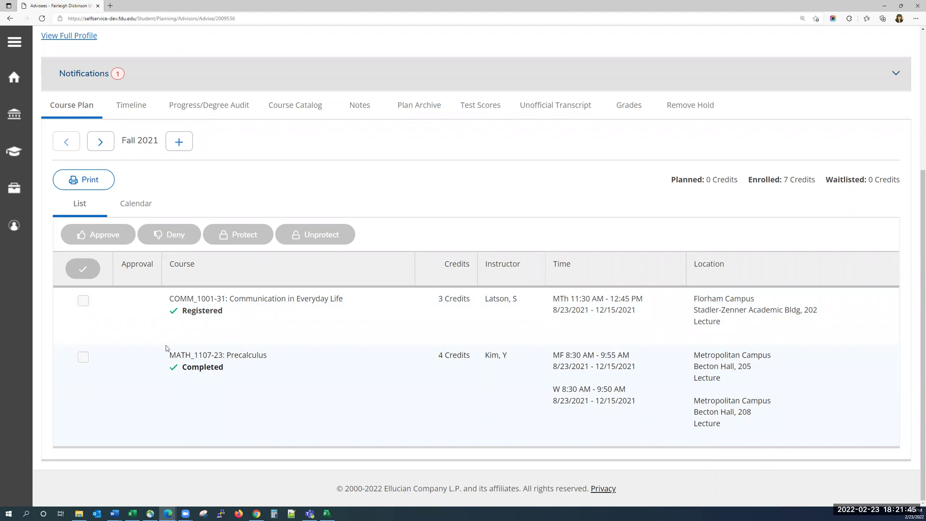
{"action": "left_click", "coordinate": [100, 145]}
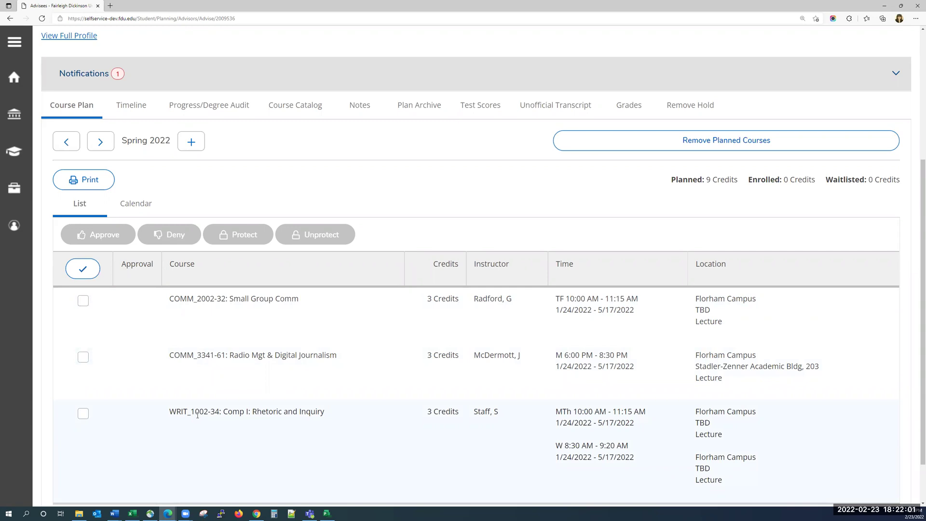
{"action": "left_click", "coordinate": [130, 209]}
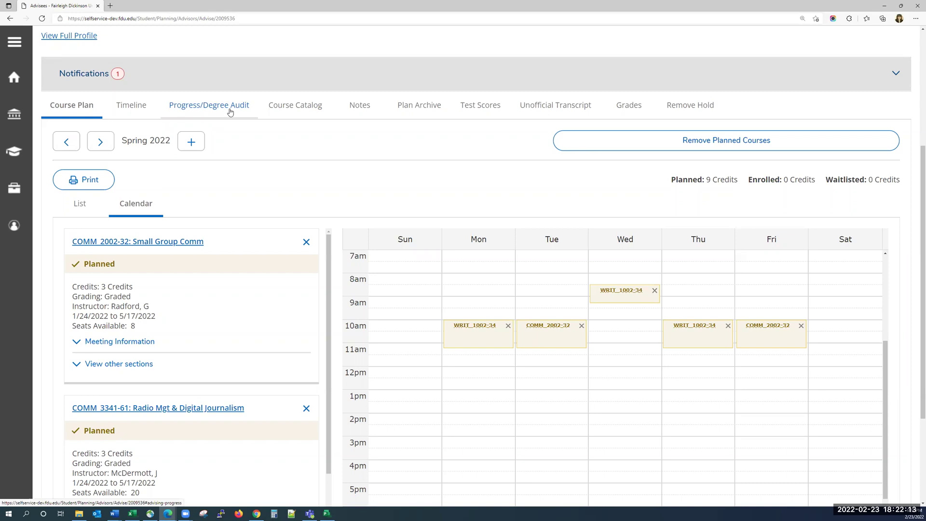
Step: Examine the general education requirements in the degree audit, showing the details for the MATH 1128, 1126 or 1107 credits
{"action": "left_click", "coordinate": [230, 112]}
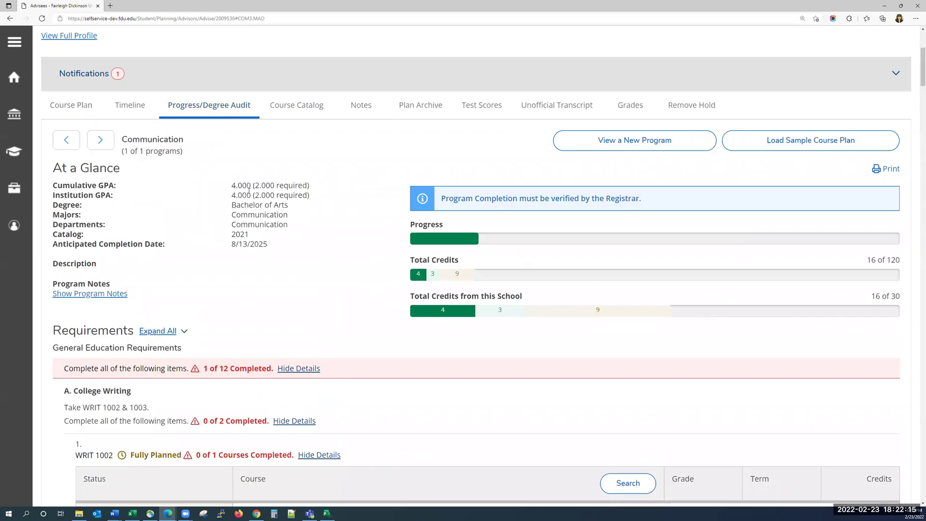
{"action": "scroll", "coordinate": [249, 191], "scroll_direction": "down", "scroll_amount": 2}
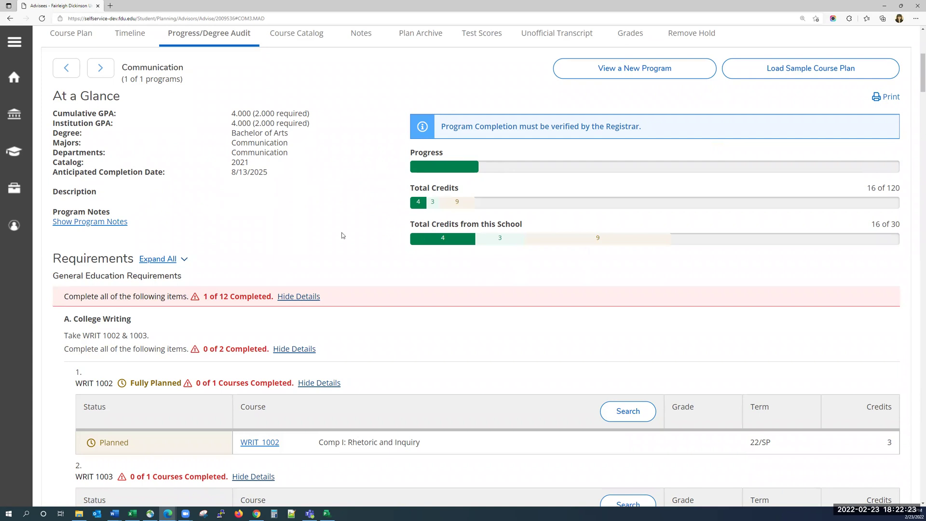
{"action": "scroll", "coordinate": [335, 234], "scroll_direction": "down", "scroll_amount": 1}
{"action": "scroll", "coordinate": [334, 233], "scroll_direction": "down", "scroll_amount": 1}
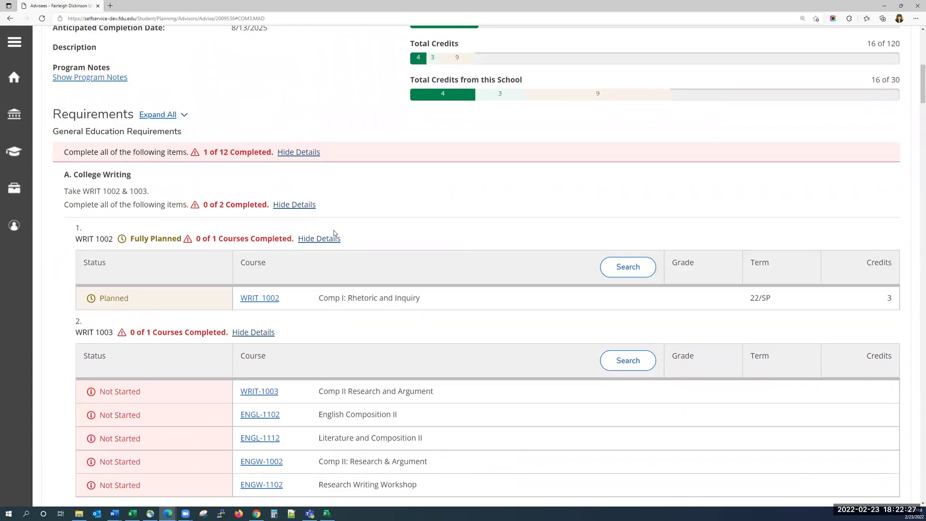
{"action": "scroll", "coordinate": [334, 233], "scroll_direction": "down", "scroll_amount": 1}
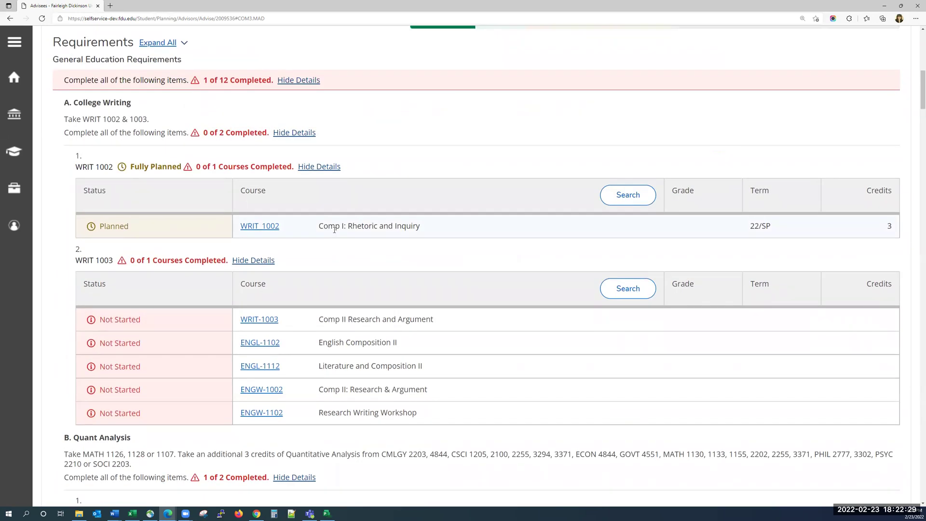
{"action": "scroll", "coordinate": [334, 232], "scroll_direction": "down", "scroll_amount": 1}
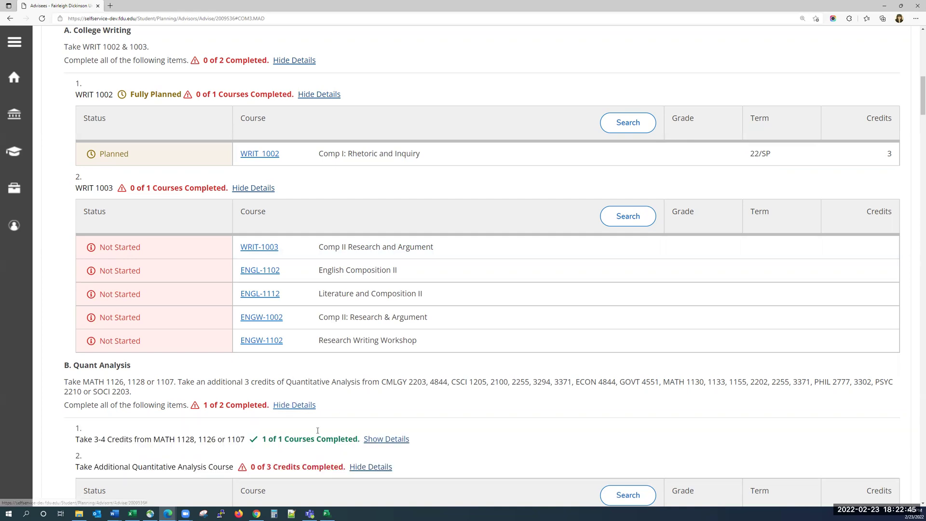
{"action": "left_click", "coordinate": [376, 439]}
{"action": "scroll", "coordinate": [251, 412], "scroll_direction": "down", "scroll_amount": 3}
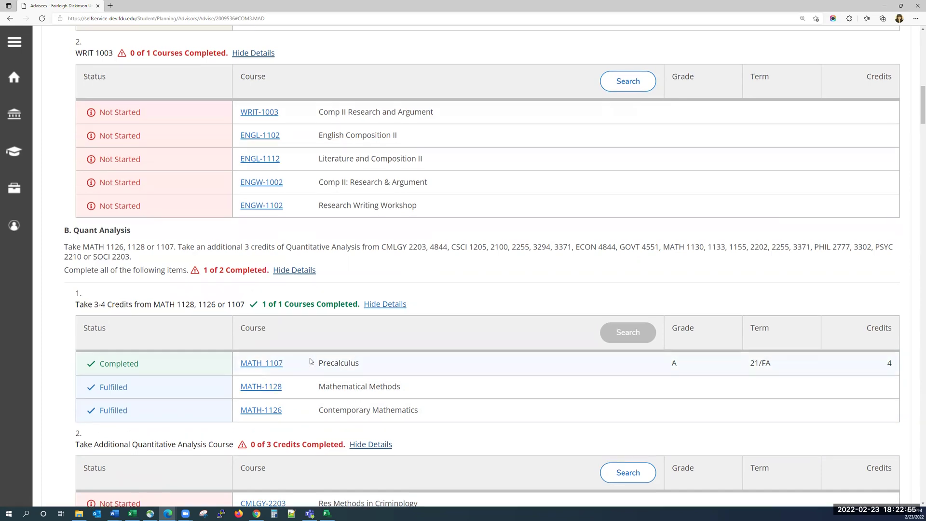
Step: Search for "accounting" among the academic programs and view the Florham - UG - Accounting program in the degree audit
{"action": "scroll", "coordinate": [311, 361], "scroll_direction": "up", "scroll_amount": 7}
{"action": "scroll", "coordinate": [311, 362], "scroll_direction": "up", "scroll_amount": 4}
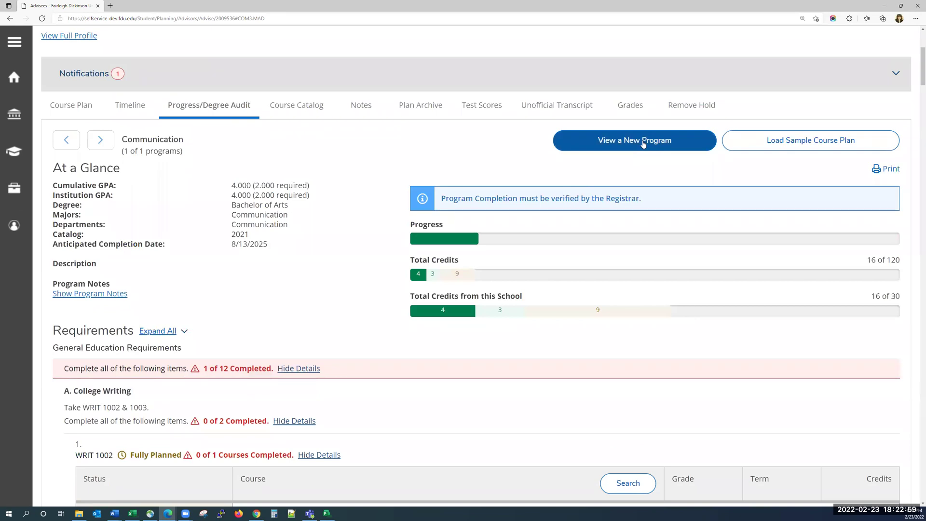
{"action": "left_click", "coordinate": [643, 143]}
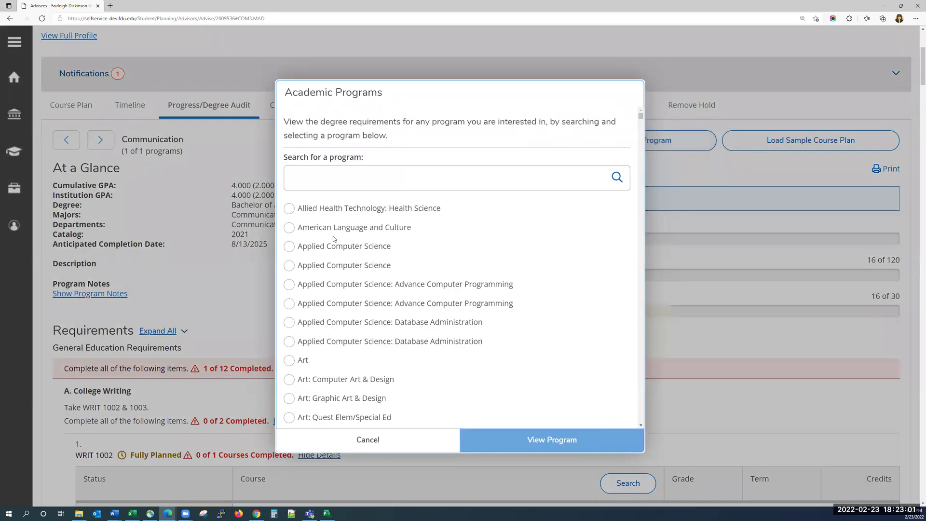
{"action": "left_click", "coordinate": [370, 179]}
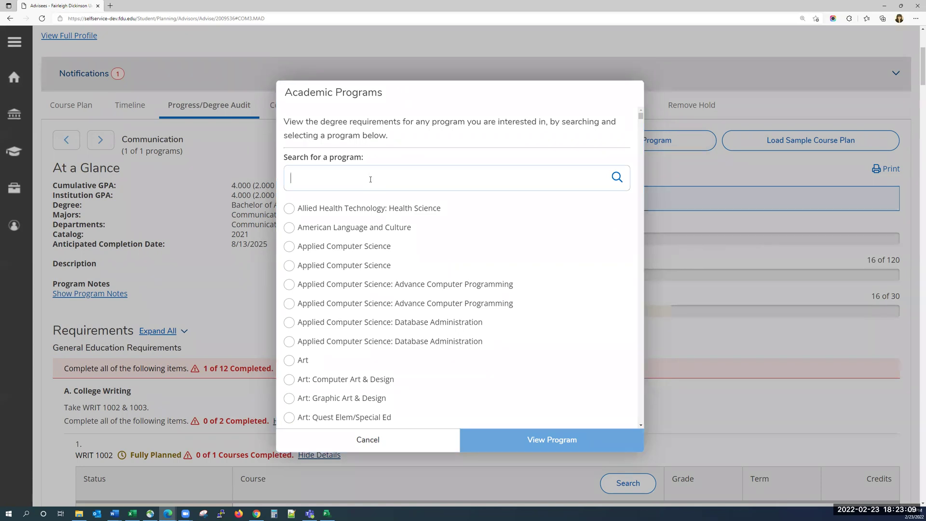
{"action": "type", "text": "accounting"}
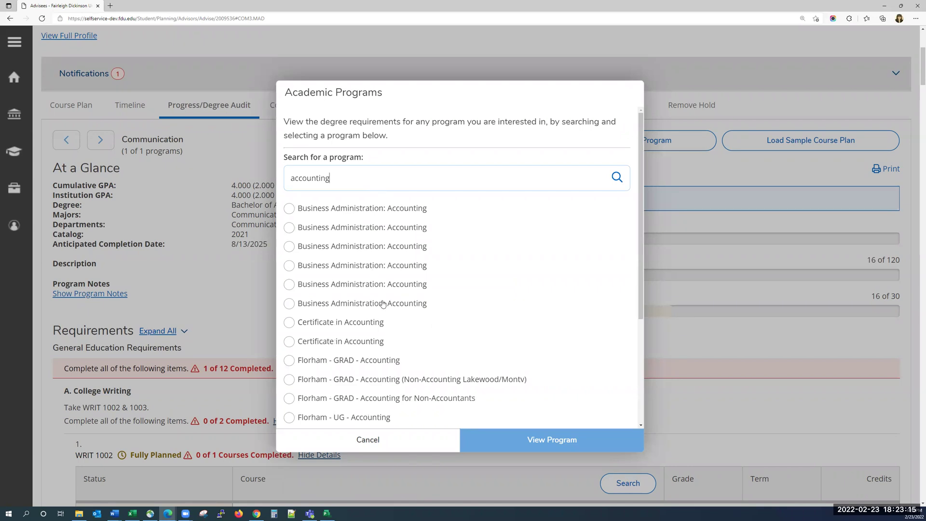
{"action": "scroll", "coordinate": [385, 307], "scroll_direction": "down", "scroll_amount": 3}
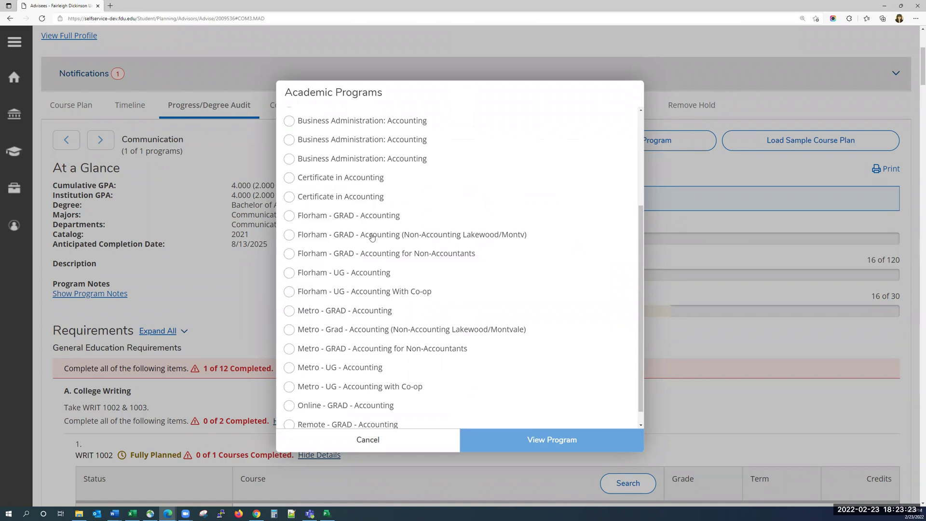
{"action": "left_click", "coordinate": [289, 274]}
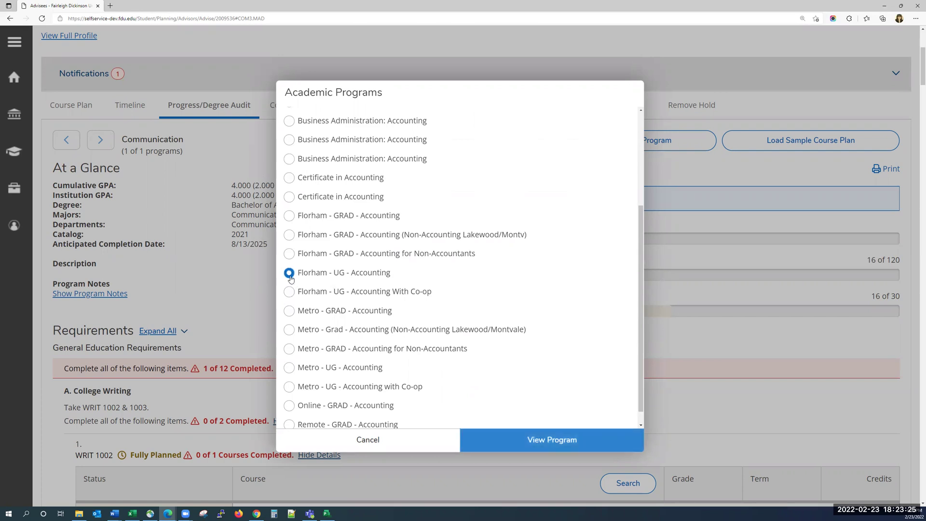
{"action": "left_click", "coordinate": [528, 440]}
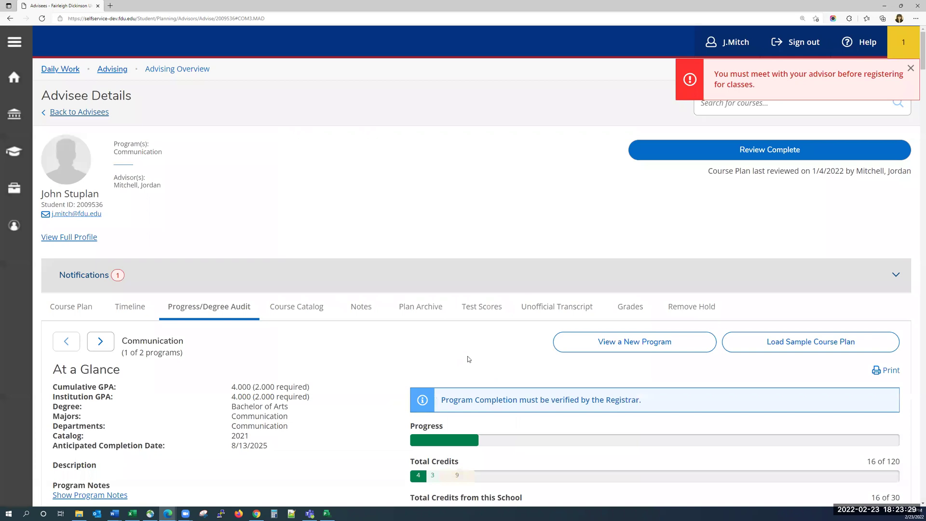
Step: Review the Florham - UG - Accounting progress and requirements, and remove this temporary program from the degree audit
{"action": "scroll", "coordinate": [467, 359], "scroll_direction": "down", "scroll_amount": 3}
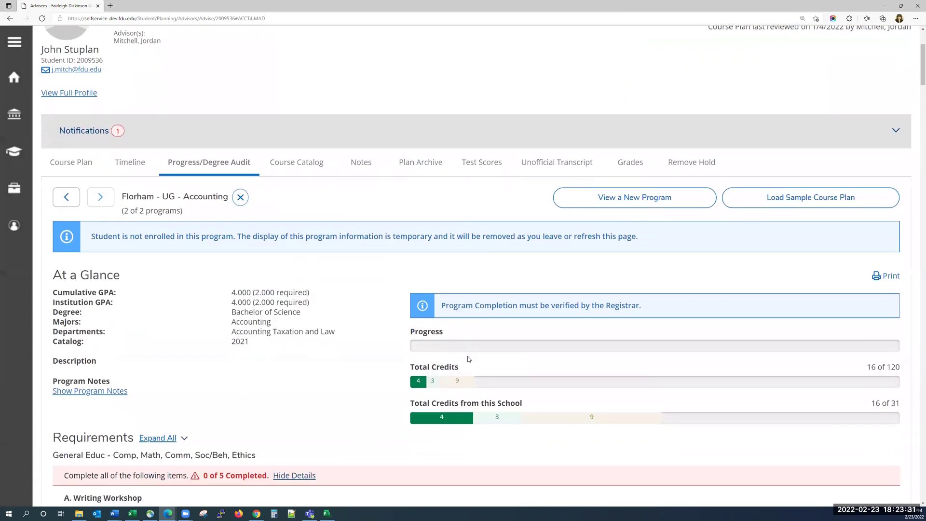
{"action": "scroll", "coordinate": [467, 359], "scroll_direction": "down", "scroll_amount": 2}
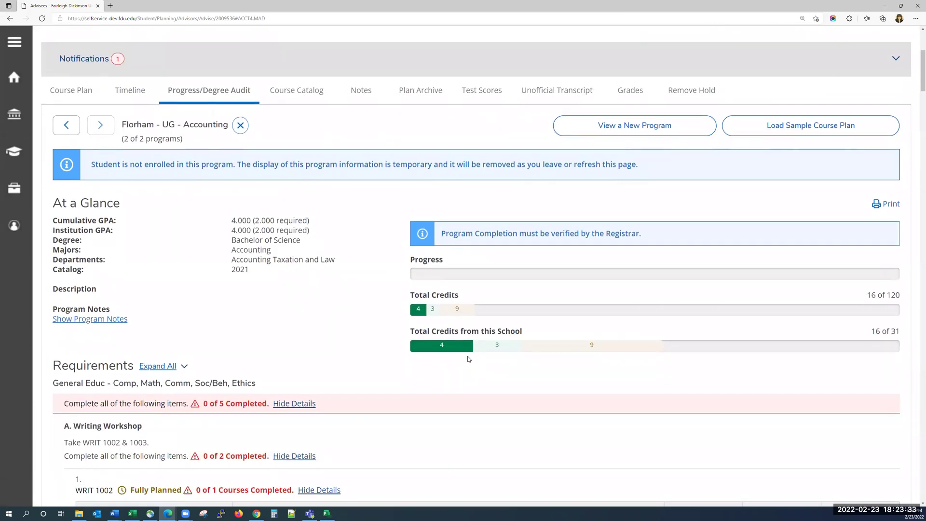
{"action": "scroll", "coordinate": [467, 358], "scroll_direction": "down", "scroll_amount": 3}
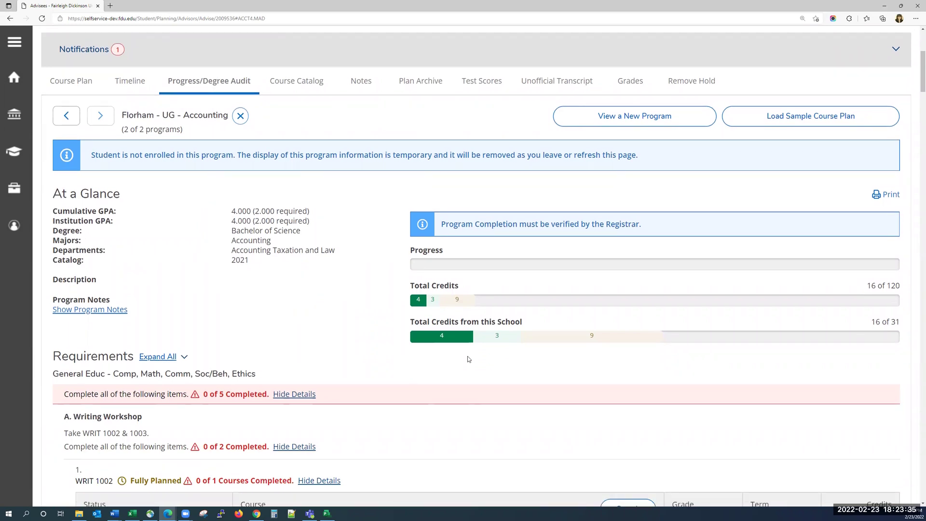
{"action": "scroll", "coordinate": [468, 359], "scroll_direction": "down", "scroll_amount": 3}
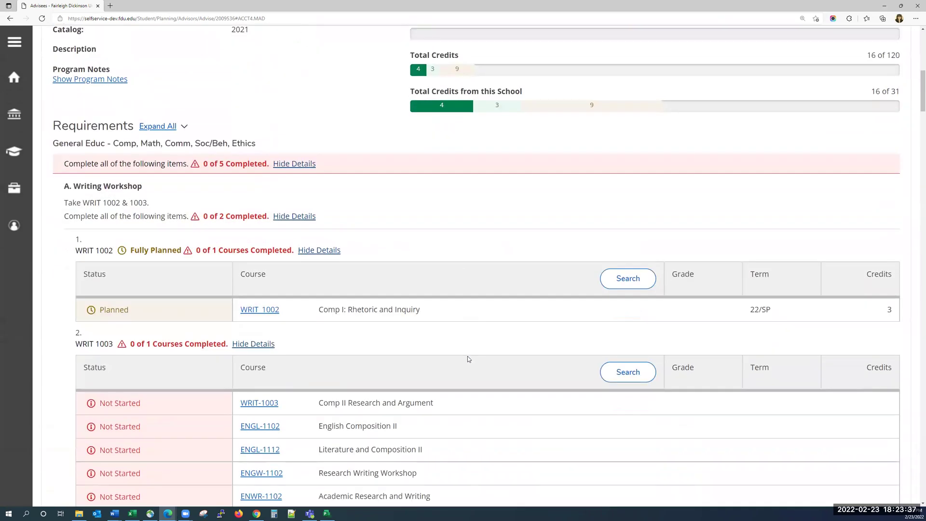
{"action": "scroll", "coordinate": [467, 359], "scroll_direction": "up", "scroll_amount": 6}
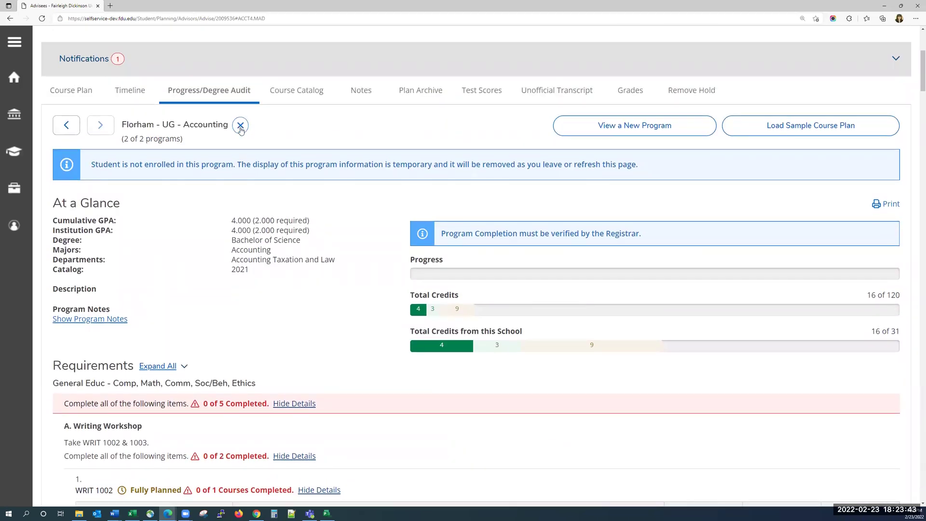
{"action": "left_click", "coordinate": [241, 127]}
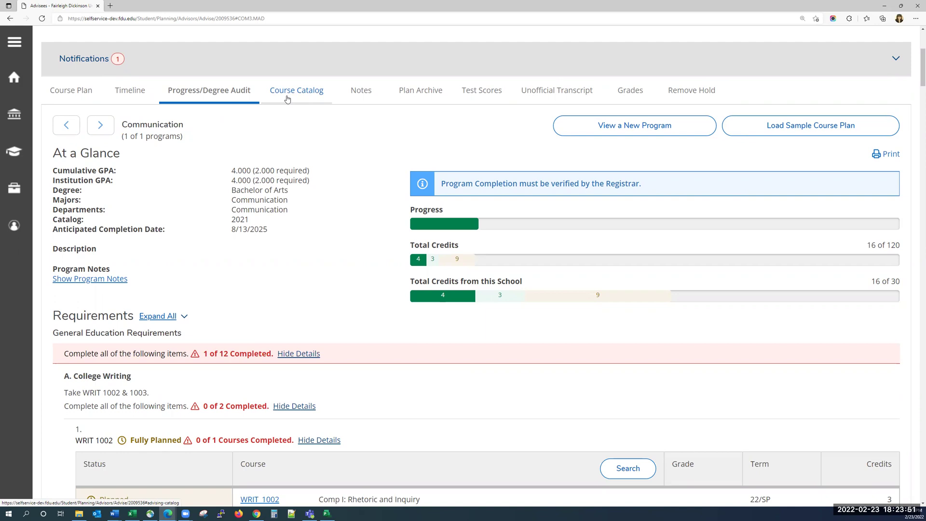
Step: View the advisee's admission, placement and other test scores
{"action": "left_click", "coordinate": [487, 96]}
{"action": "scroll", "coordinate": [386, 242], "scroll_direction": "down", "scroll_amount": 2}
{"action": "scroll", "coordinate": [386, 243], "scroll_direction": "down", "scroll_amount": 2}
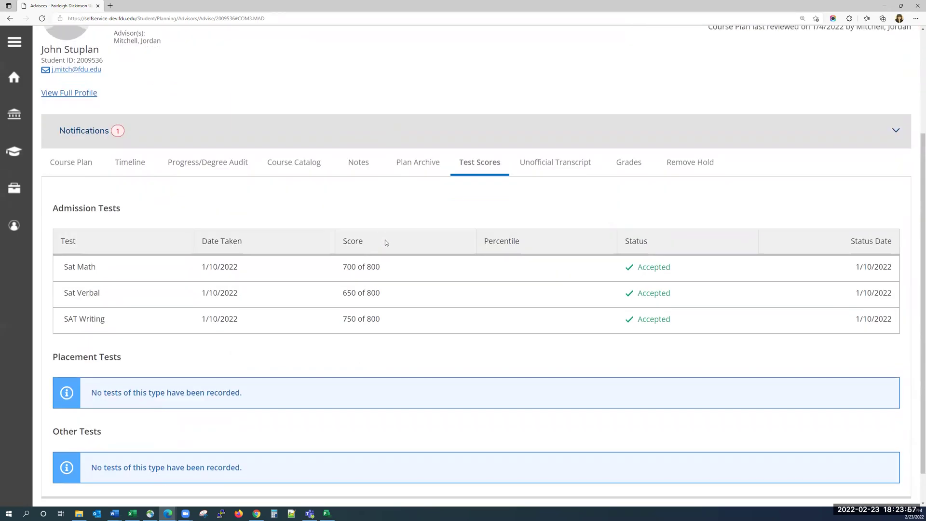
{"action": "scroll", "coordinate": [381, 266], "scroll_direction": "down", "scroll_amount": 1}
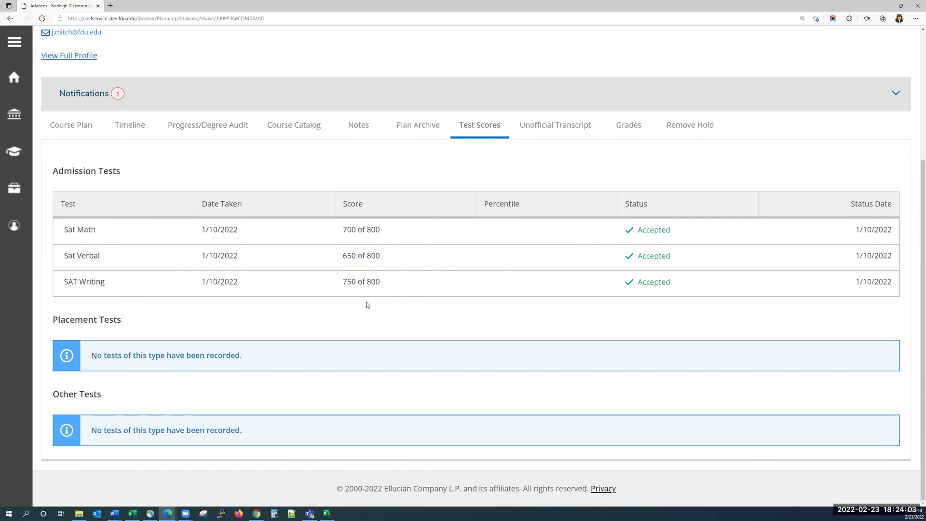
Step: Download the advisee's unofficial undergraduate transcript
{"action": "left_click", "coordinate": [557, 137]}
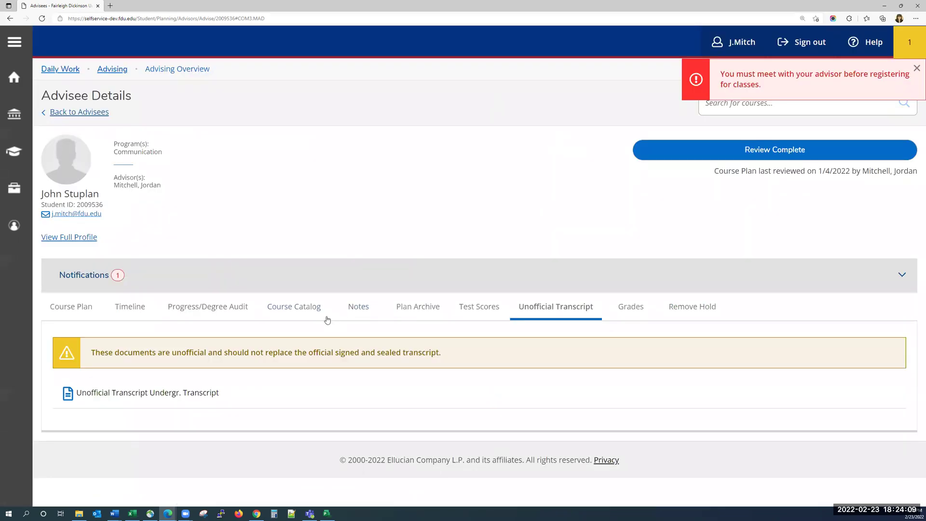
{"action": "left_click", "coordinate": [143, 399]}
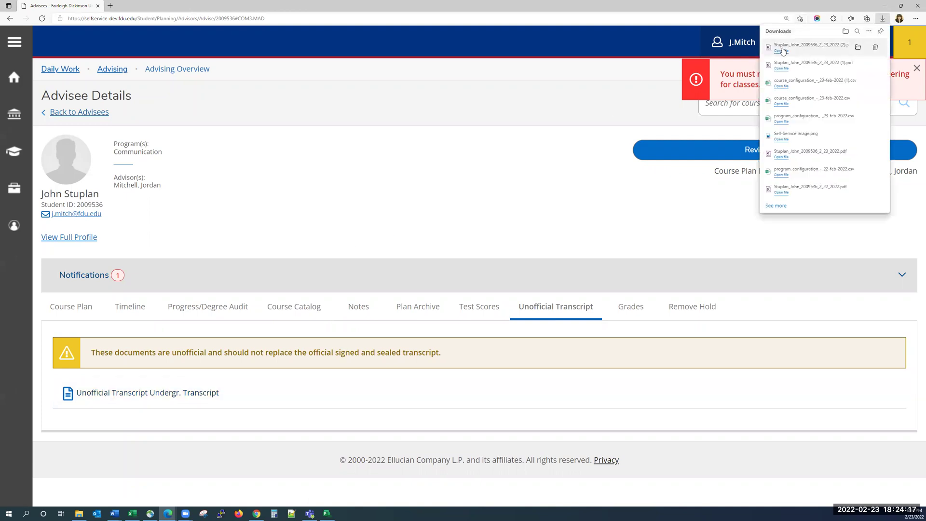
Step: Open the downloaded unofficial transcript PDF, enlarge it to read the coursework and totals, and return to the advisee's record
{"action": "left_click", "coordinate": [780, 54]}
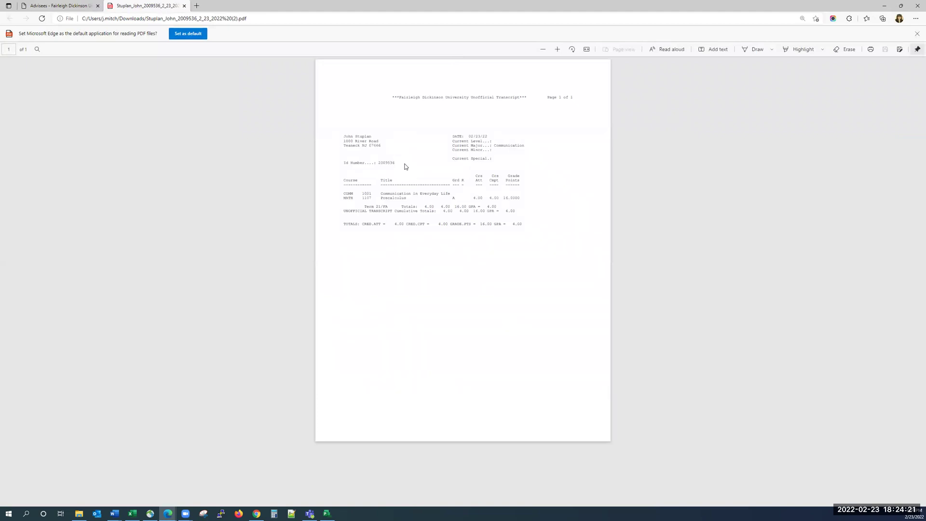
{"action": "scroll", "coordinate": [405, 167], "scroll_direction": "up", "scroll_amount": 4, "text": "ctrl"}
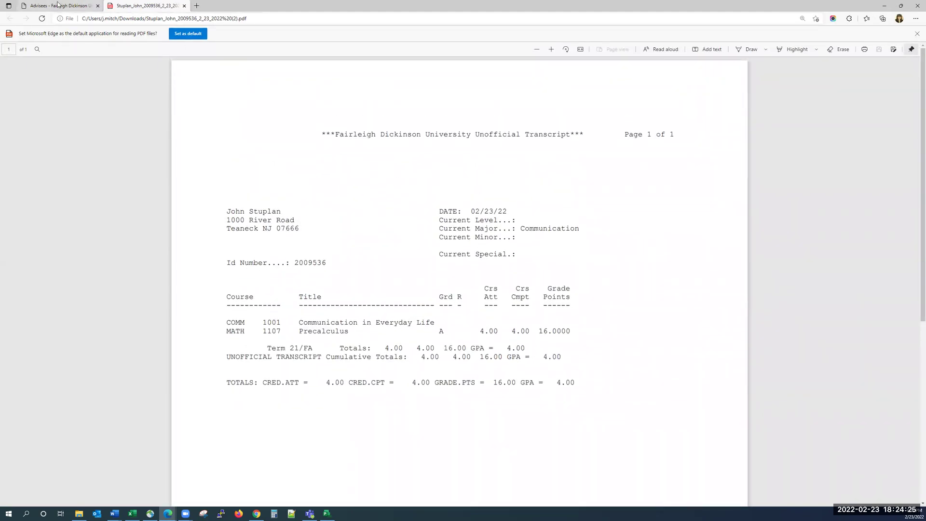
{"action": "left_click", "coordinate": [60, 7]}
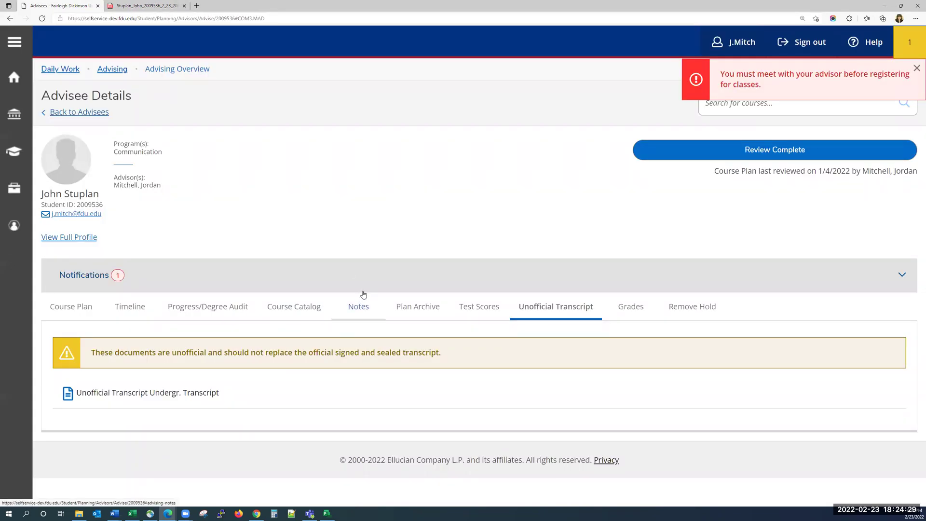
Step: View the advisee's Fall 2021 course grades, including final and midterm grades, and collapse the term again
{"action": "left_click", "coordinate": [627, 312]}
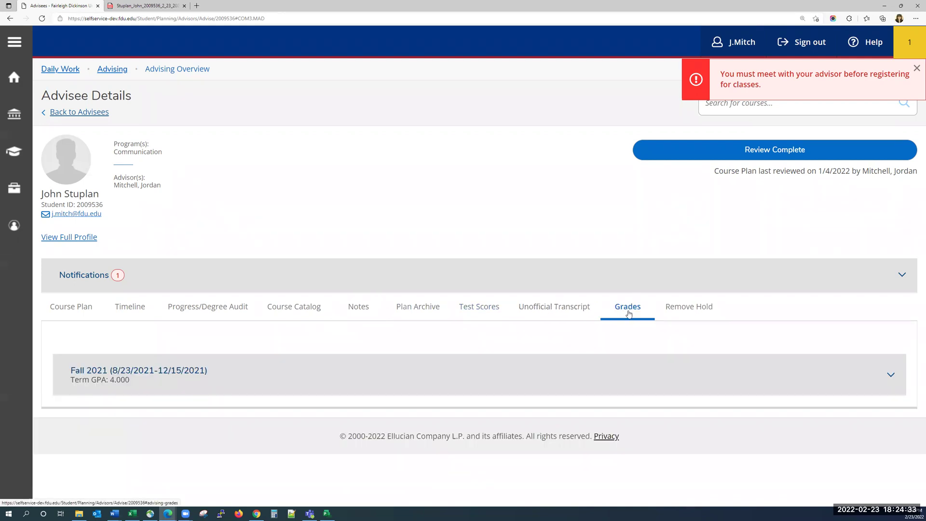
{"action": "left_click", "coordinate": [230, 375]}
{"action": "scroll", "coordinate": [227, 378], "scroll_direction": "down", "scroll_amount": 2}
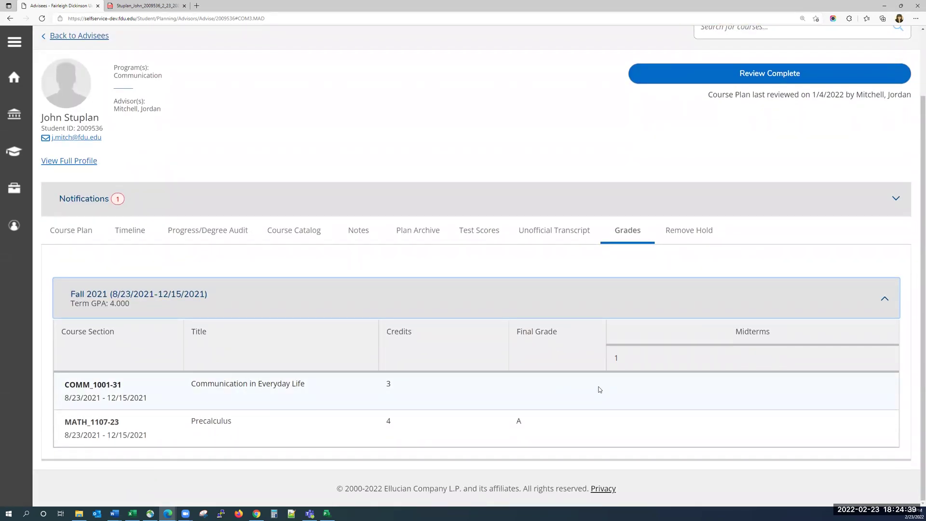
{"action": "left_click", "coordinate": [163, 295]}
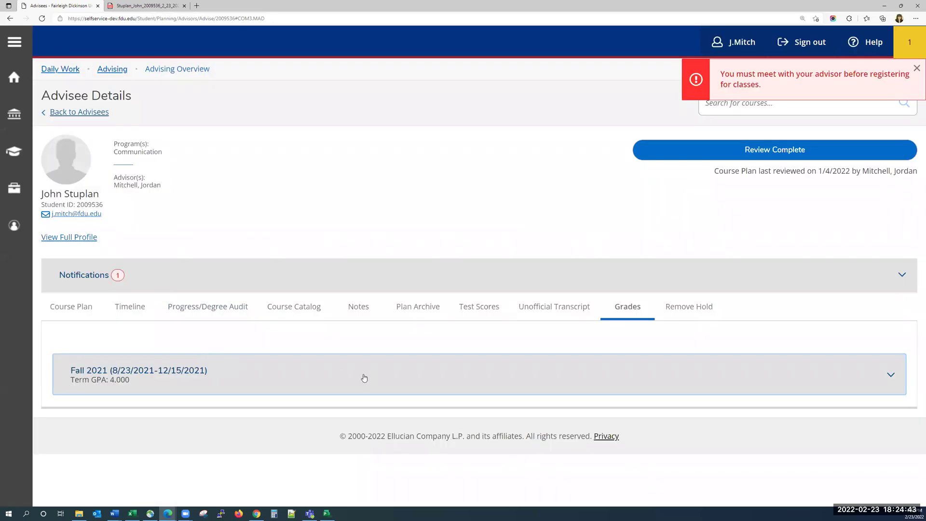
Step: Select the Web Registration Hold in the advisee's list of removable holds
{"action": "left_click", "coordinate": [693, 309]}
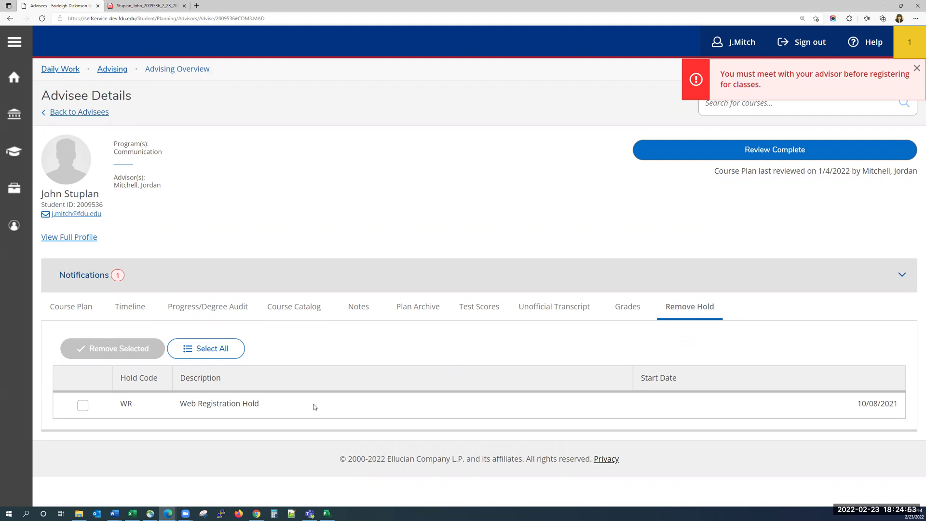
{"action": "left_click", "coordinate": [84, 407]}
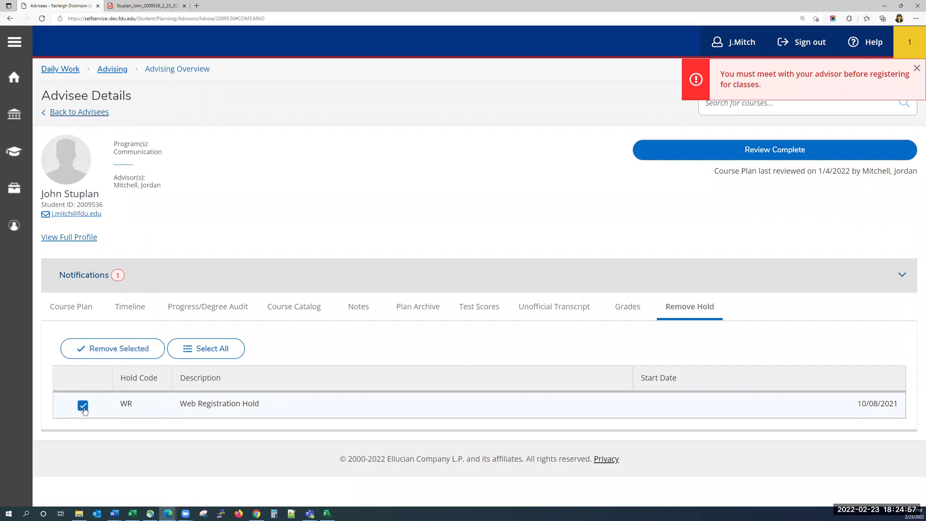
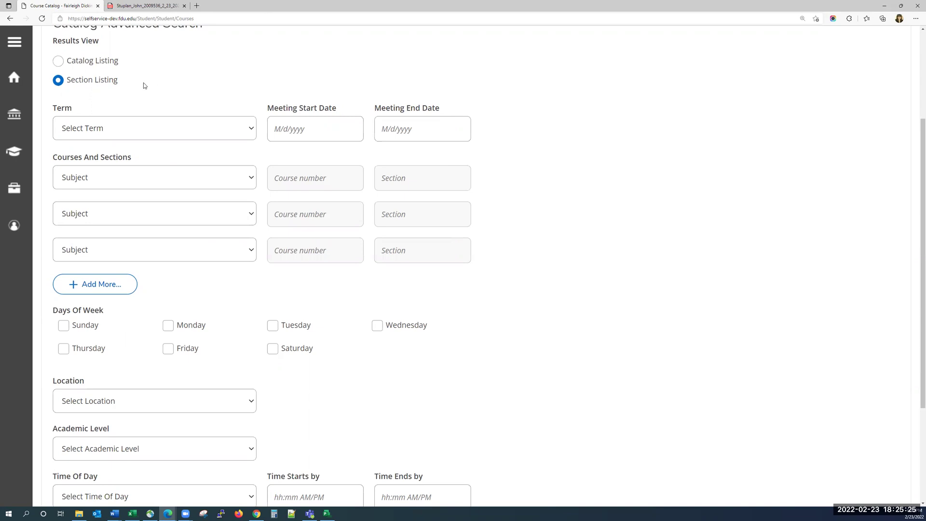
Step: Run an advanced catalog search for Accounting section listings in the Spring 2022 term
{"action": "left_click", "coordinate": [139, 128]}
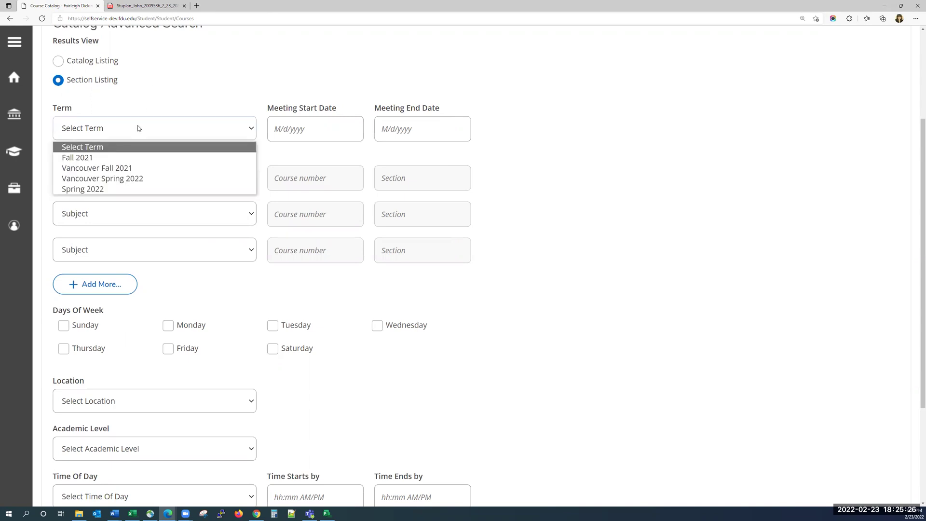
{"action": "left_click", "coordinate": [123, 189]}
{"action": "left_click", "coordinate": [111, 179]}
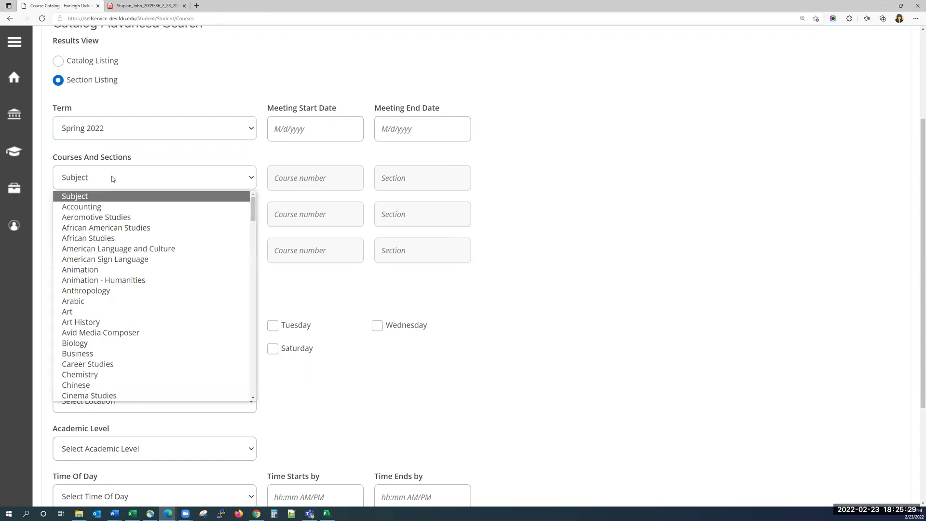
{"action": "left_click", "coordinate": [106, 206]}
{"action": "scroll", "coordinate": [138, 316], "scroll_direction": "down", "scroll_amount": 3}
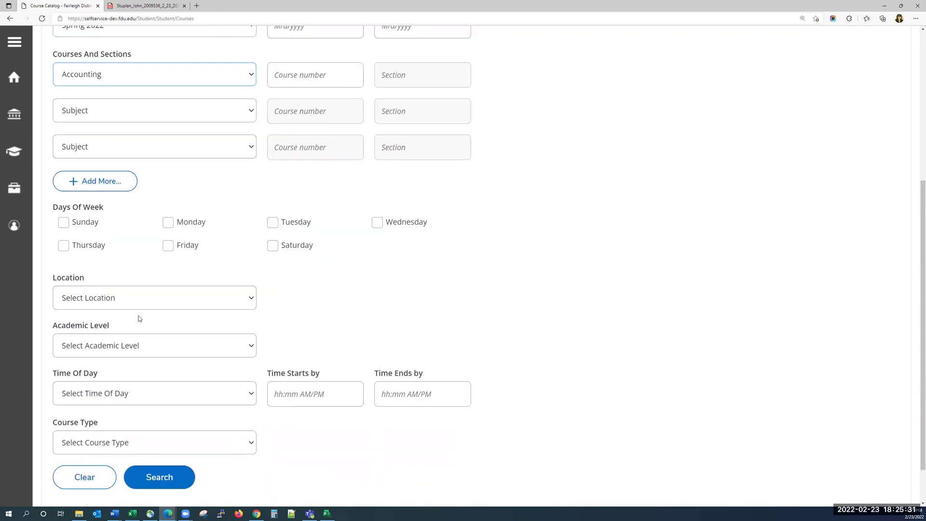
{"action": "left_click", "coordinate": [159, 428]}
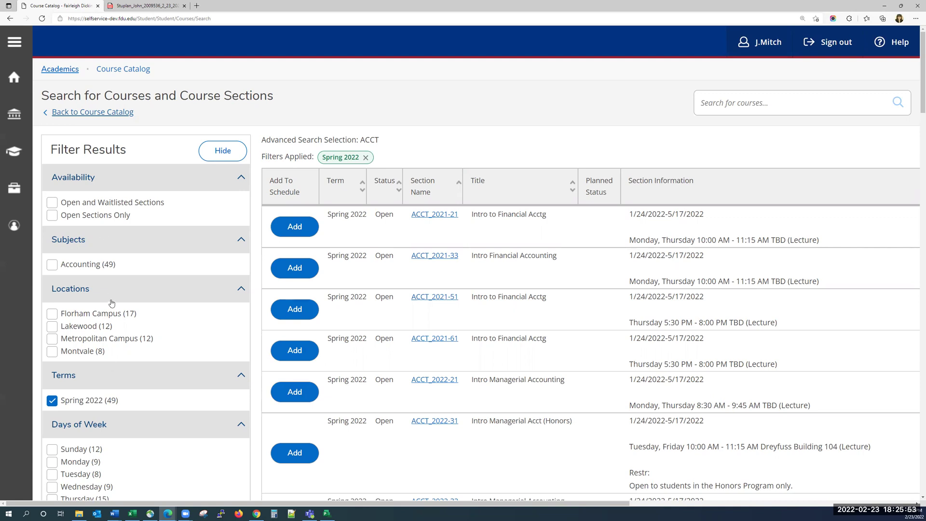
Step: Filter the Accounting section results to the Undergraduate academic level
{"action": "scroll", "coordinate": [112, 303], "scroll_direction": "down", "scroll_amount": 7}
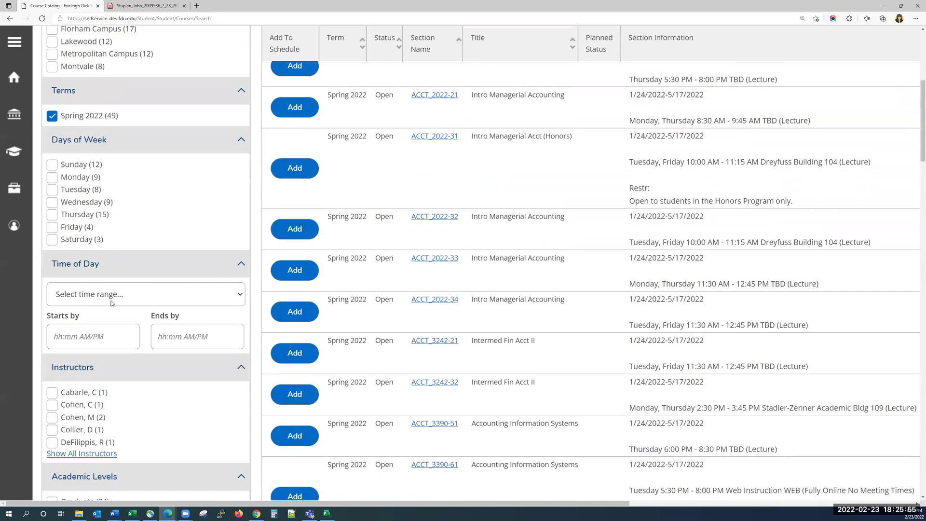
{"action": "scroll", "coordinate": [111, 303], "scroll_direction": "down", "scroll_amount": 2}
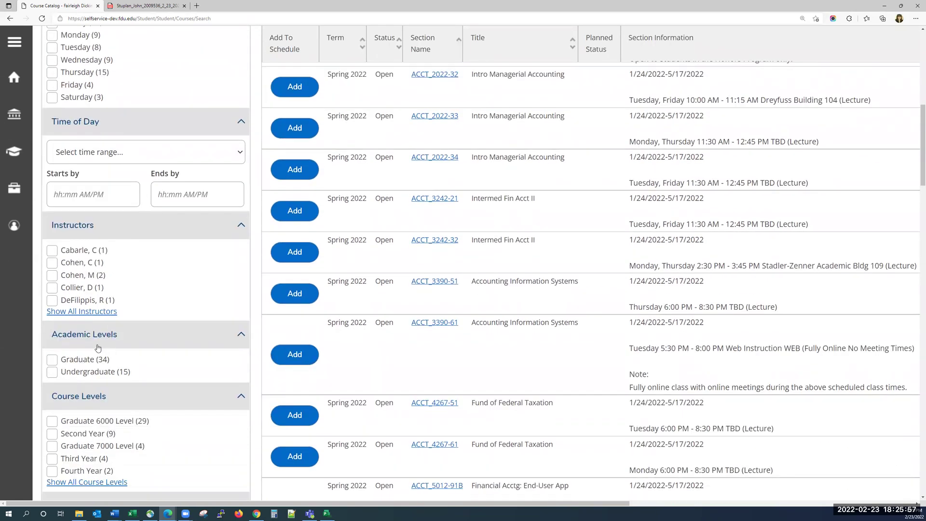
{"action": "left_click", "coordinate": [51, 376]}
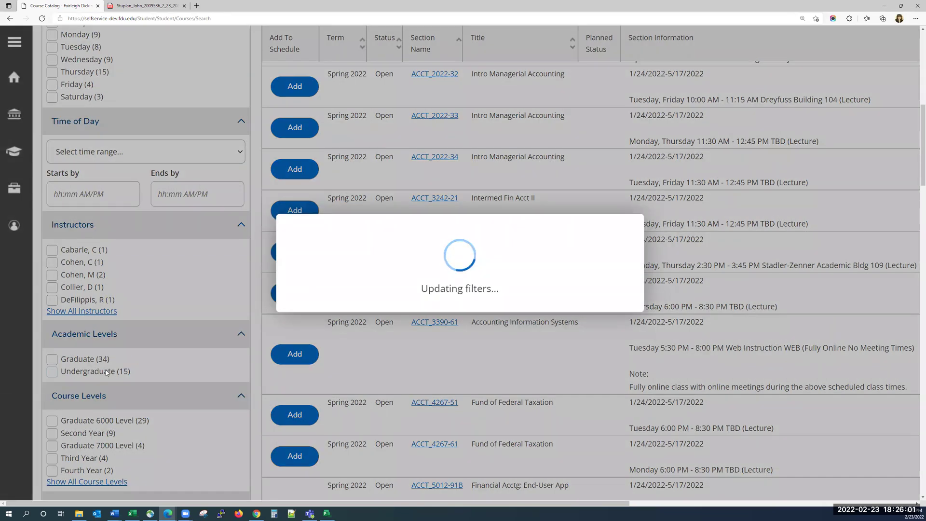
{"action": "scroll", "coordinate": [105, 369], "scroll_direction": "up", "scroll_amount": 4}
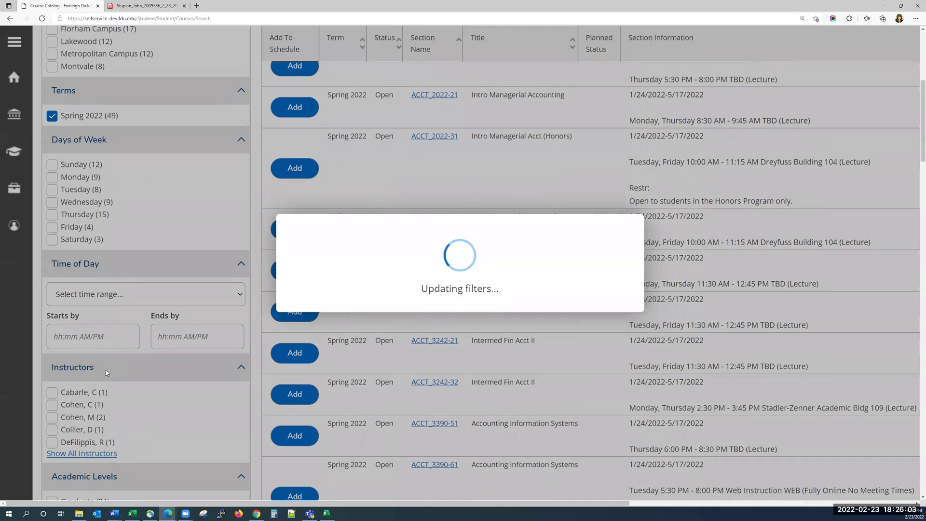
{"action": "scroll", "coordinate": [105, 369], "scroll_direction": "up", "scroll_amount": 4}
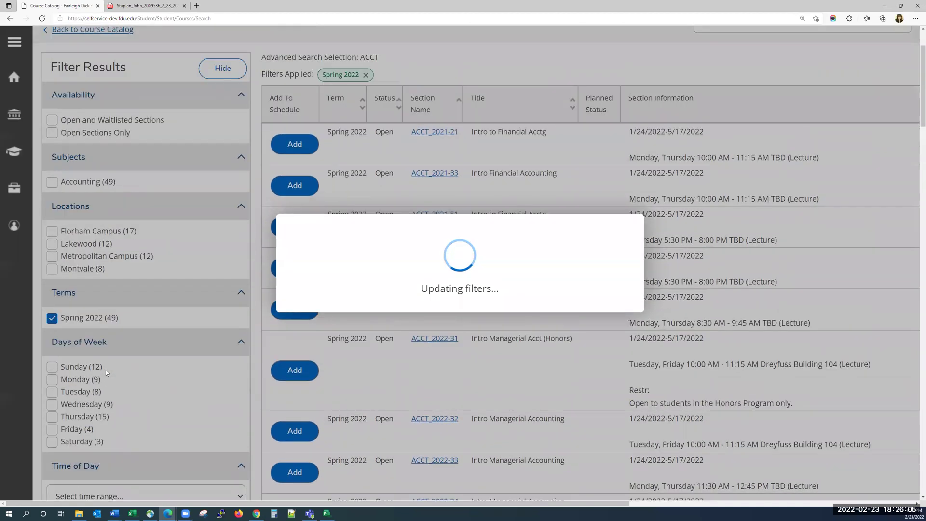
{"action": "scroll", "coordinate": [106, 369], "scroll_direction": "up", "scroll_amount": 2}
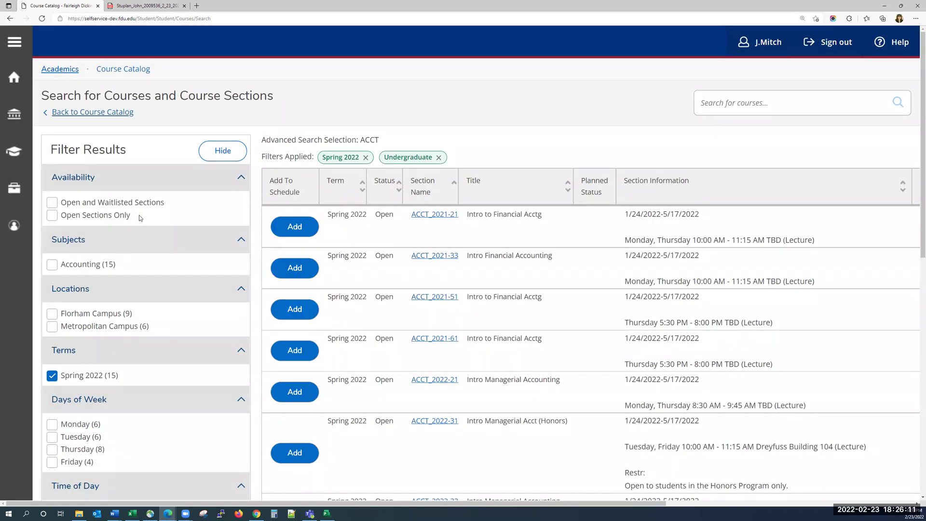
Step: Hide the result filters and examine the section details, highlighting the restriction note for ACCT_2022-31
{"action": "left_click", "coordinate": [222, 151]}
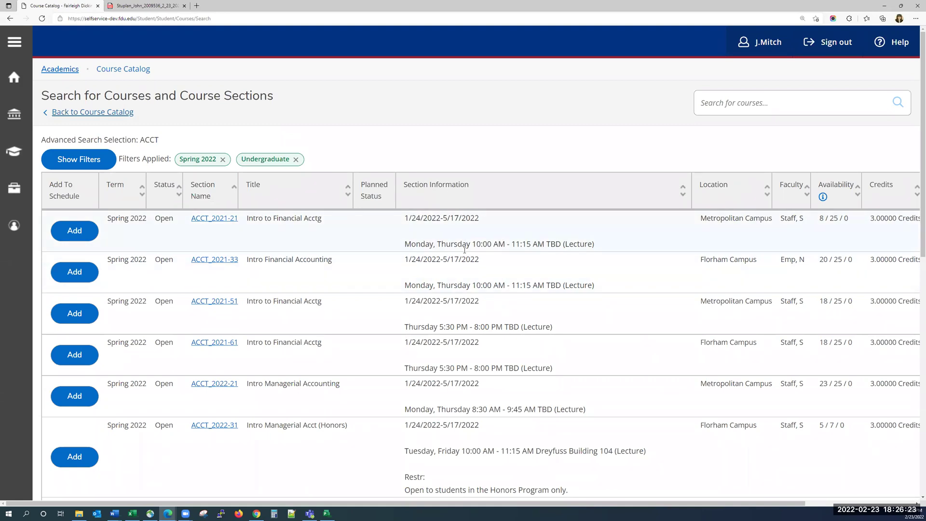
{"action": "scroll", "coordinate": [456, 285], "scroll_direction": "down", "scroll_amount": 5}
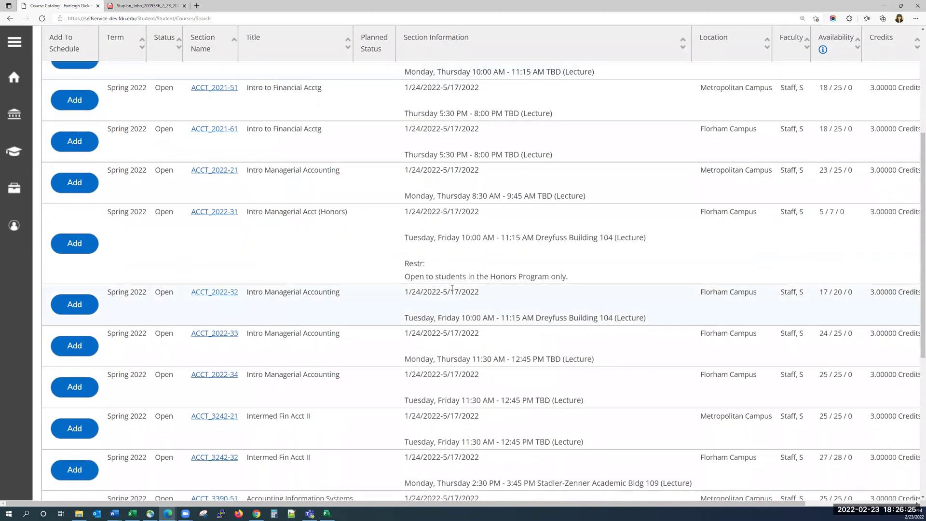
{"action": "left_click_drag", "start_coordinate": [404, 264], "coordinate": [573, 275]}
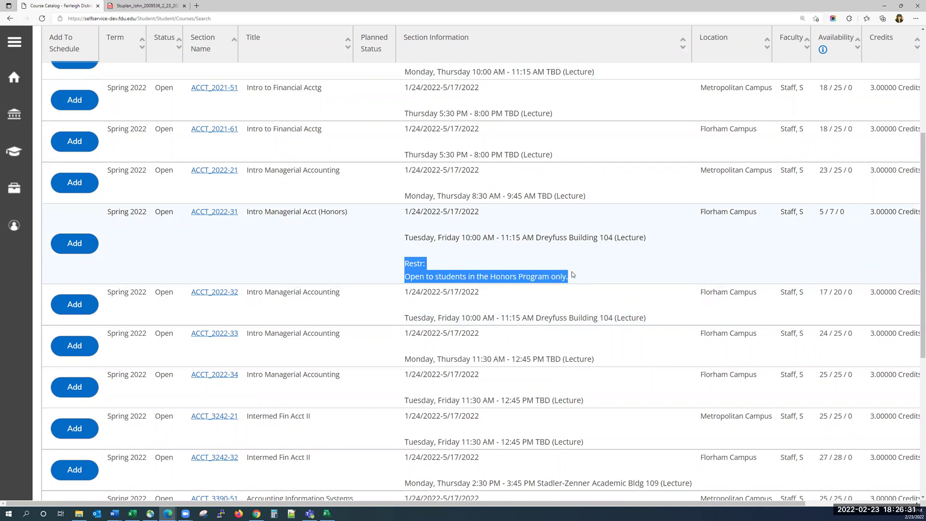
{"action": "left_click", "coordinate": [447, 262]}
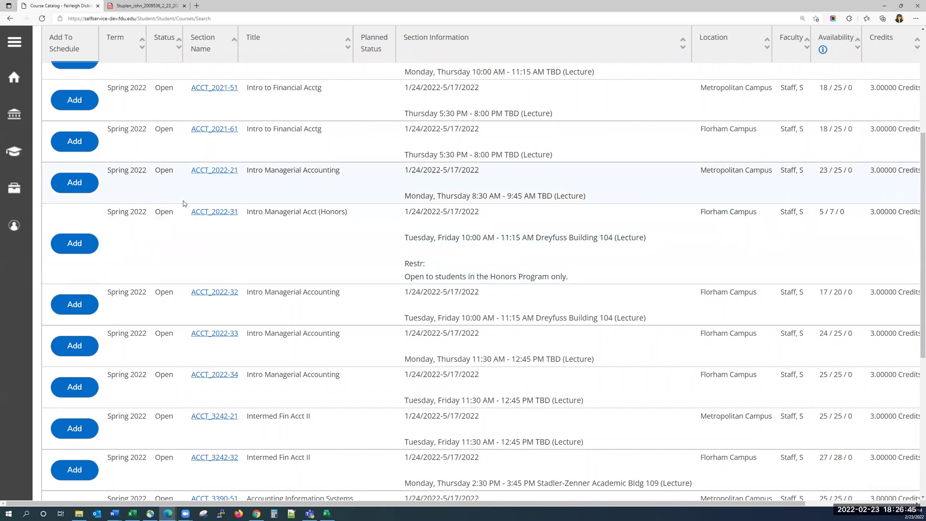
Step: Go to the Faculty Overview and open the Spring 2022 section MIS_2001-22: Management Information Systems
{"action": "left_click", "coordinate": [25, 192]}
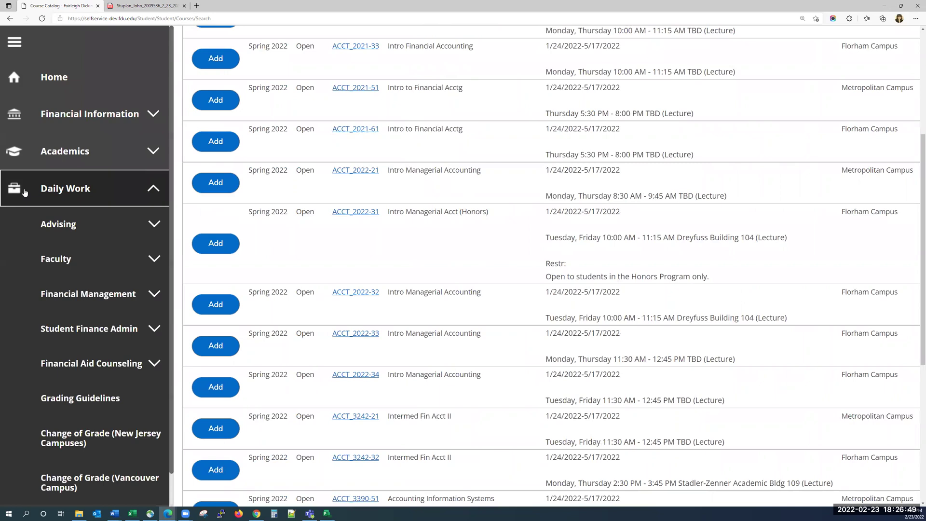
{"action": "left_click", "coordinate": [51, 261]}
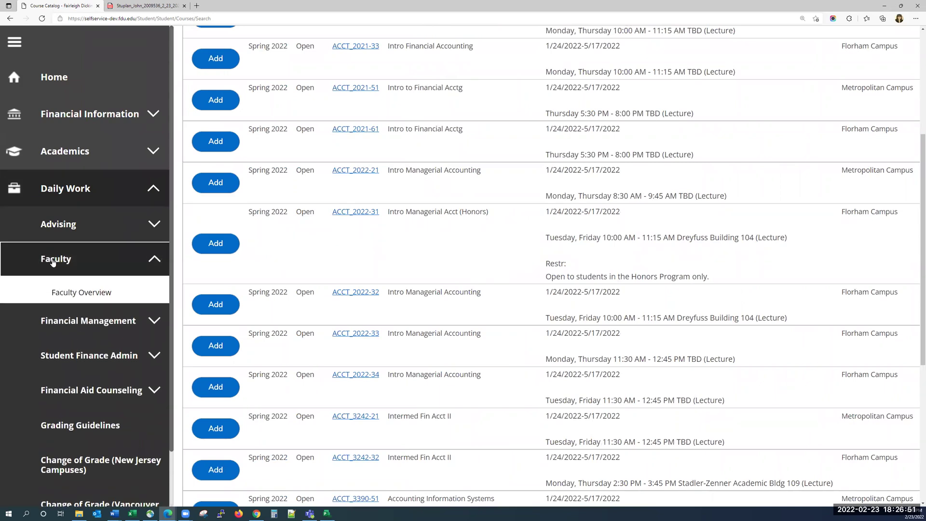
{"action": "left_click", "coordinate": [76, 293]}
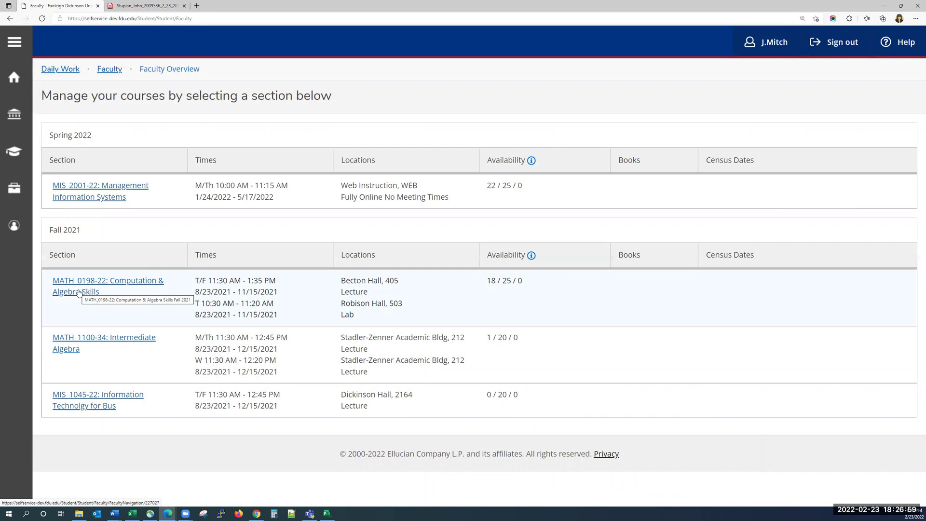
{"action": "left_click", "coordinate": [106, 194]}
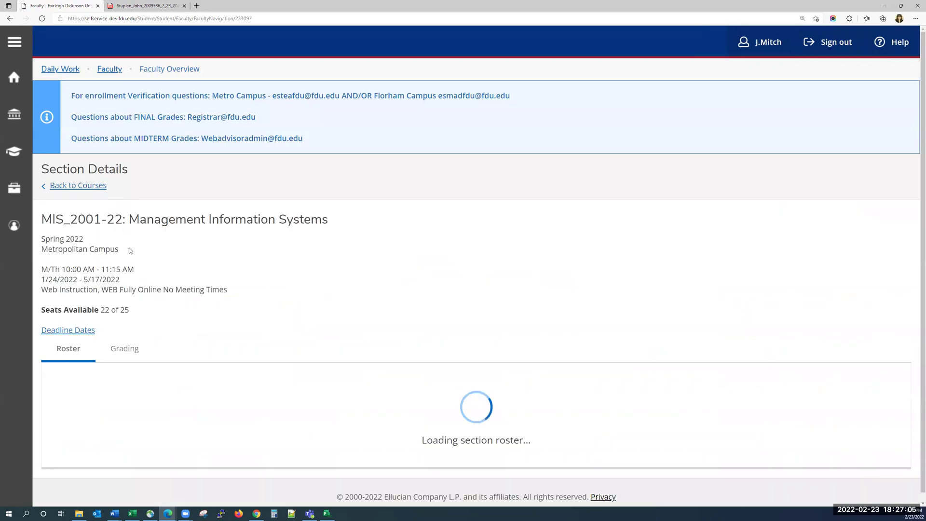
Step: Show the roster's export options and copy all roster students' e-mail addresses to the clipboard
{"action": "scroll", "coordinate": [129, 247], "scroll_direction": "down", "scroll_amount": 3}
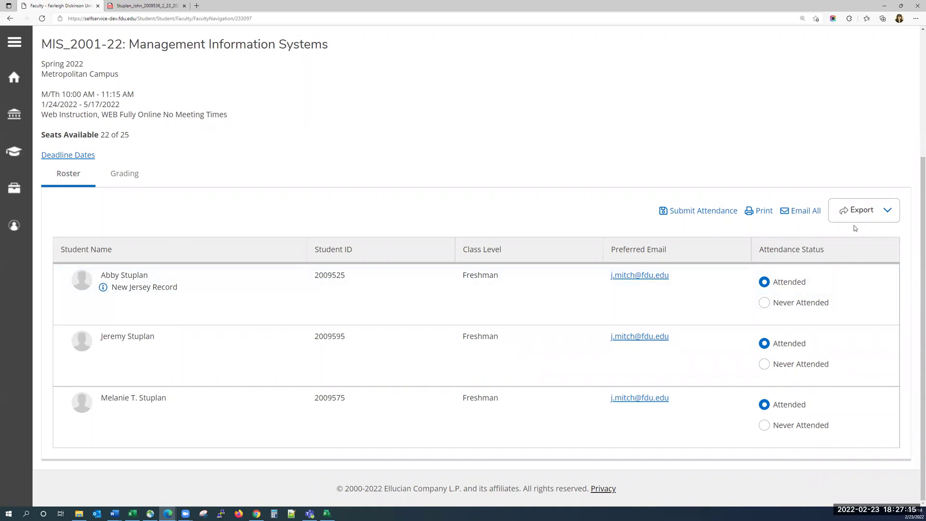
{"action": "left_click", "coordinate": [884, 214]}
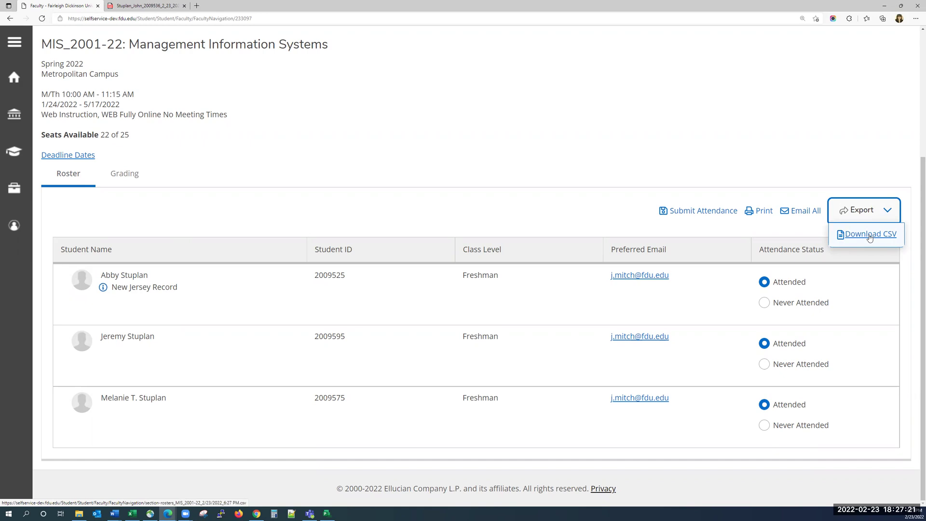
{"action": "left_click", "coordinate": [803, 215]}
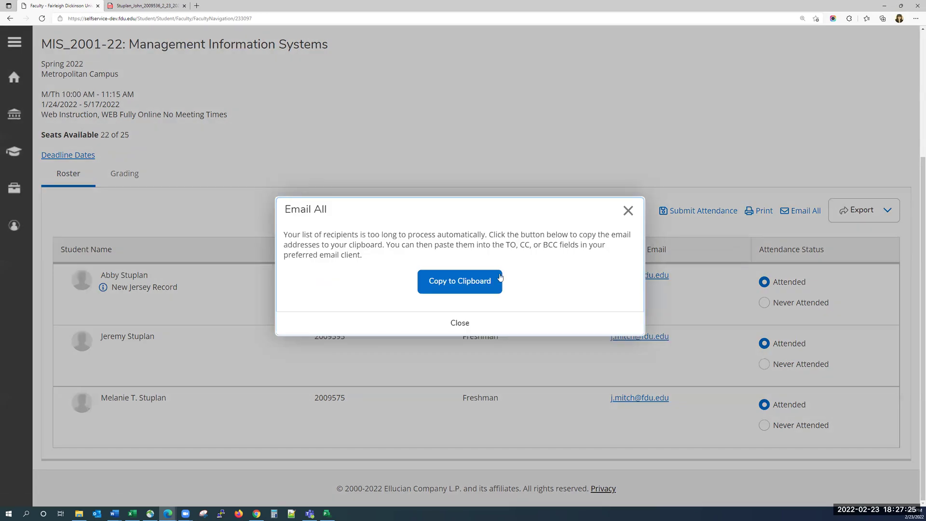
{"action": "left_click", "coordinate": [465, 284]}
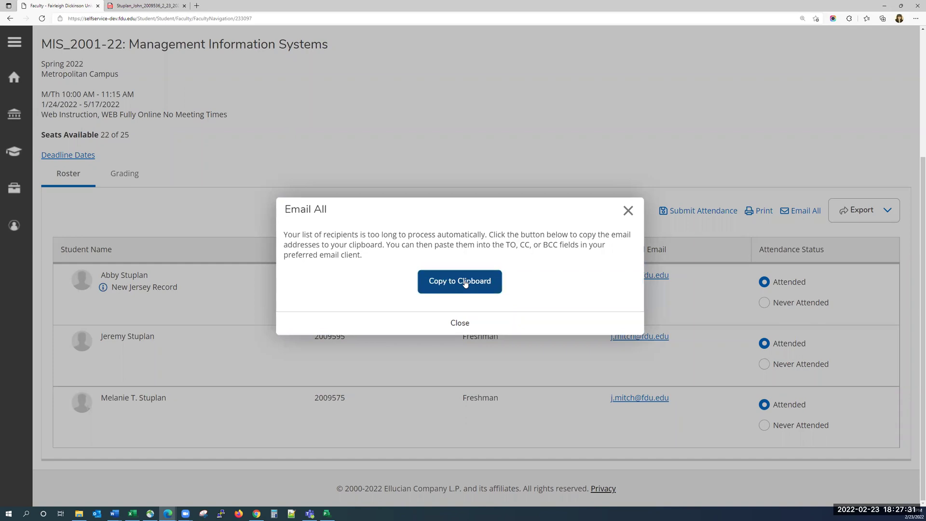
{"action": "left_click", "coordinate": [454, 324]}
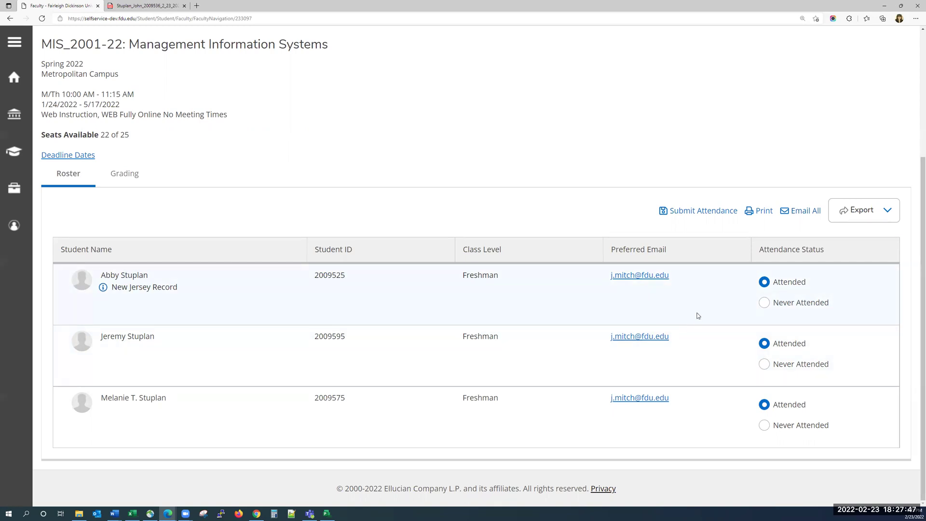
Step: Try the Never Attended status on the first roster student and set it back to Attended
{"action": "left_click", "coordinate": [764, 303]}
{"action": "left_click", "coordinate": [765, 283]}
{"action": "left_click", "coordinate": [764, 304]}
{"action": "left_click", "coordinate": [766, 284]}
Step: Review the enrollment verification and grading contact information above the section details, and return to the student roster
{"action": "scroll", "coordinate": [591, 304], "scroll_direction": "up", "scroll_amount": 3}
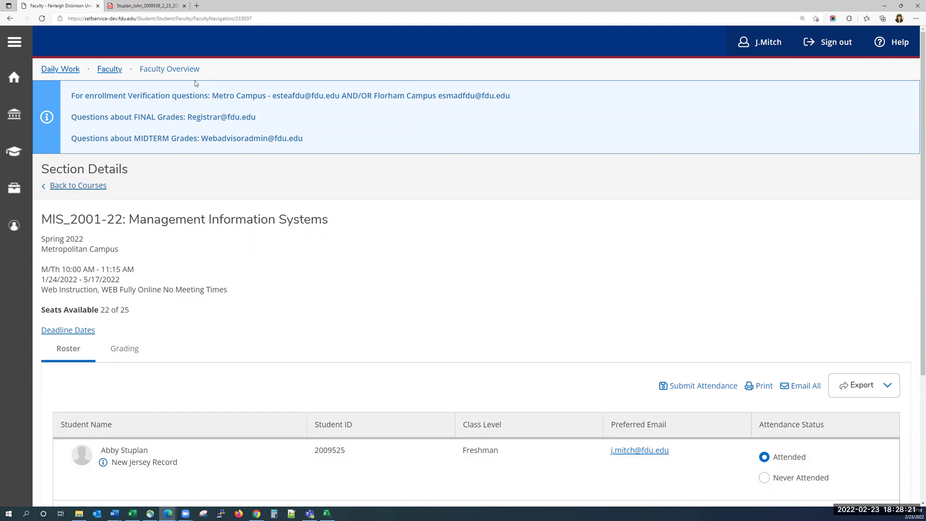
{"action": "scroll", "coordinate": [222, 244], "scroll_direction": "down", "scroll_amount": 2}
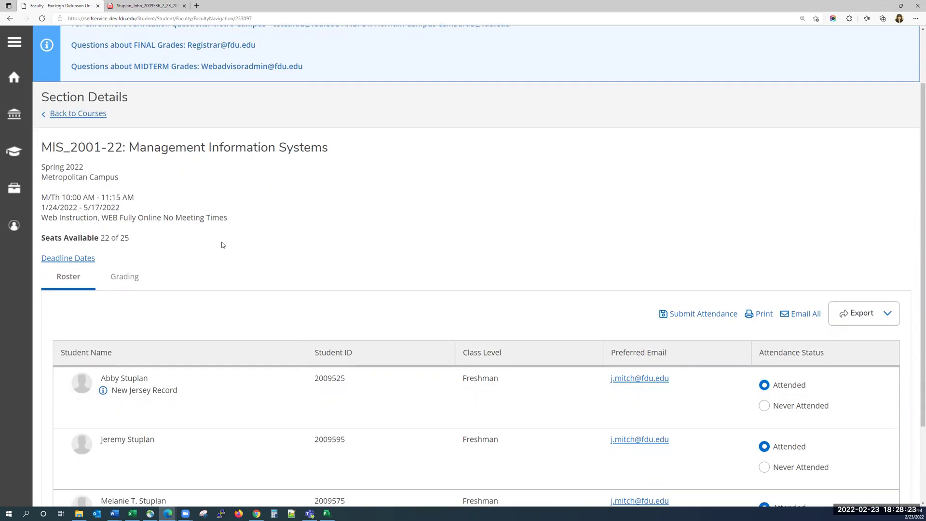
{"action": "scroll", "coordinate": [222, 244], "scroll_direction": "down", "scroll_amount": 2}
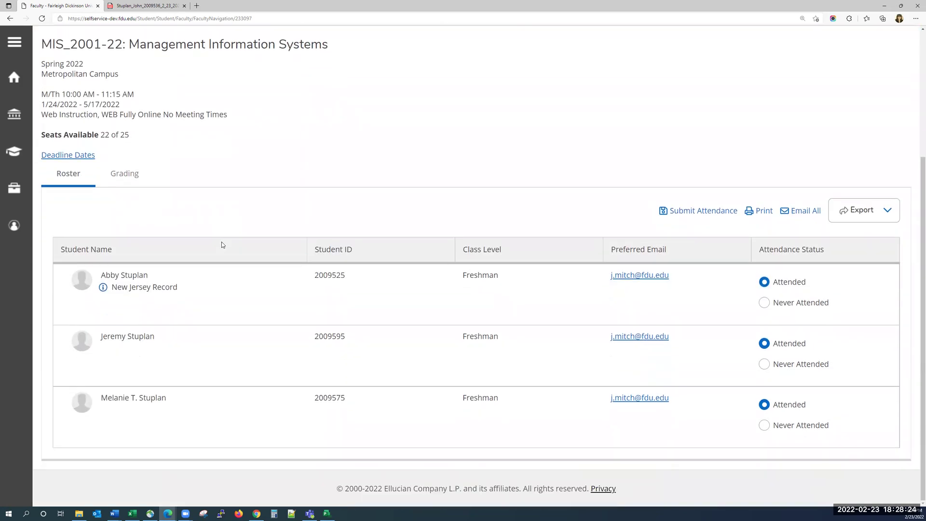
Step: In the section's Midterm Progress Report, set the midterm grade to C- for the first student and A- for the second
{"action": "left_click", "coordinate": [120, 182]}
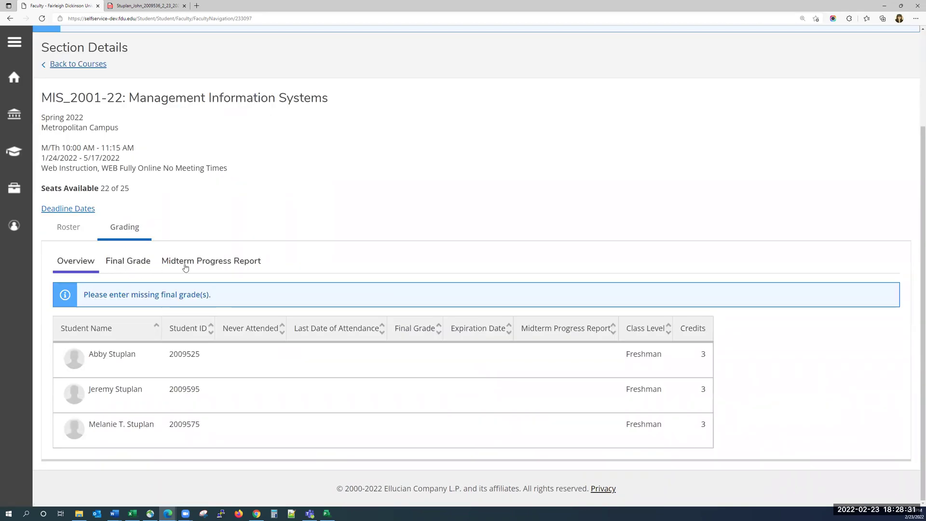
{"action": "left_click", "coordinate": [184, 266]}
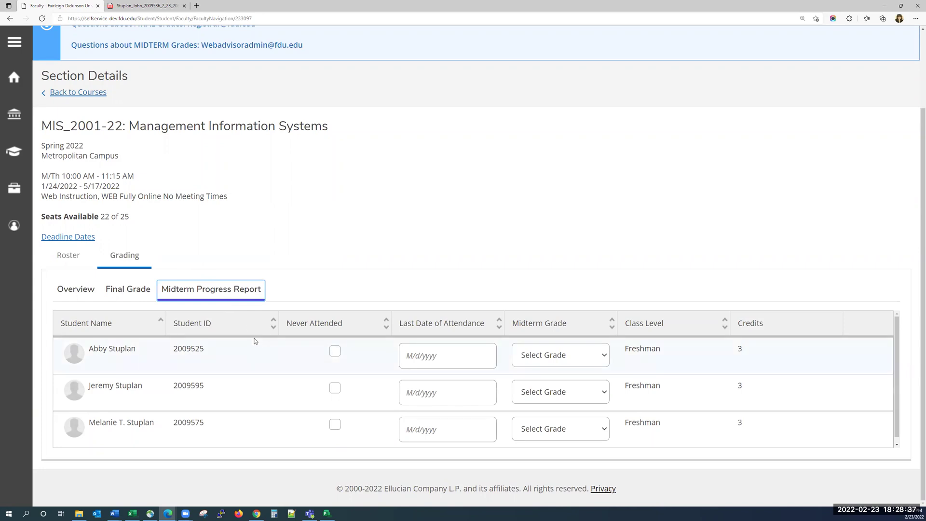
{"action": "left_click", "coordinate": [556, 355]}
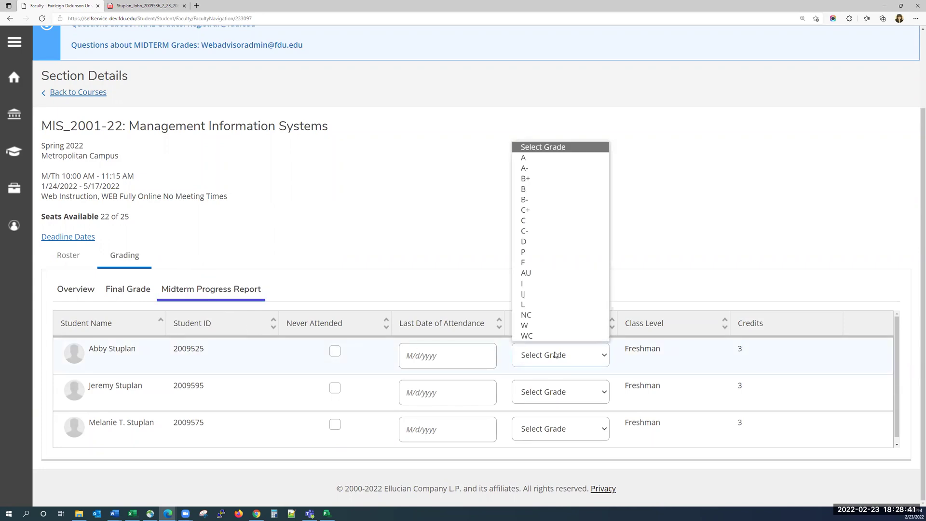
{"action": "left_click", "coordinate": [545, 230]}
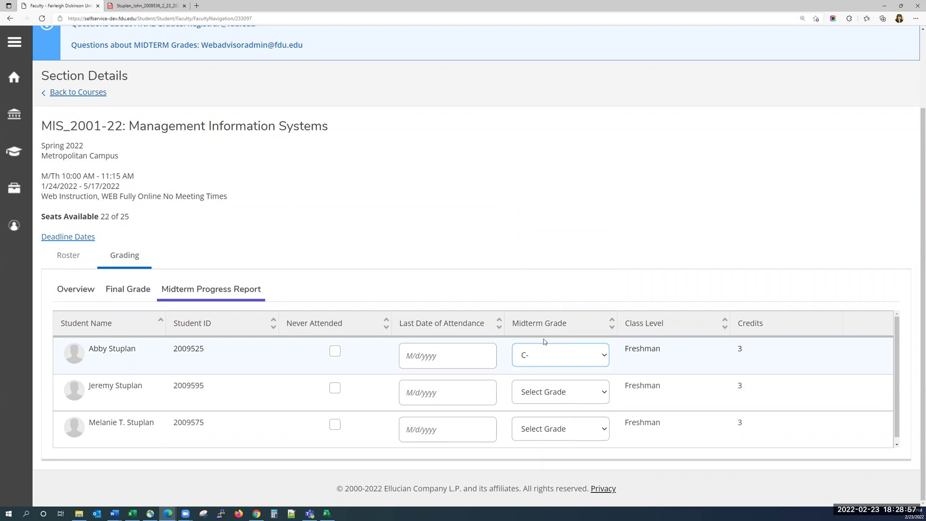
{"action": "left_click", "coordinate": [573, 394]}
{"action": "left_click", "coordinate": [558, 204]}
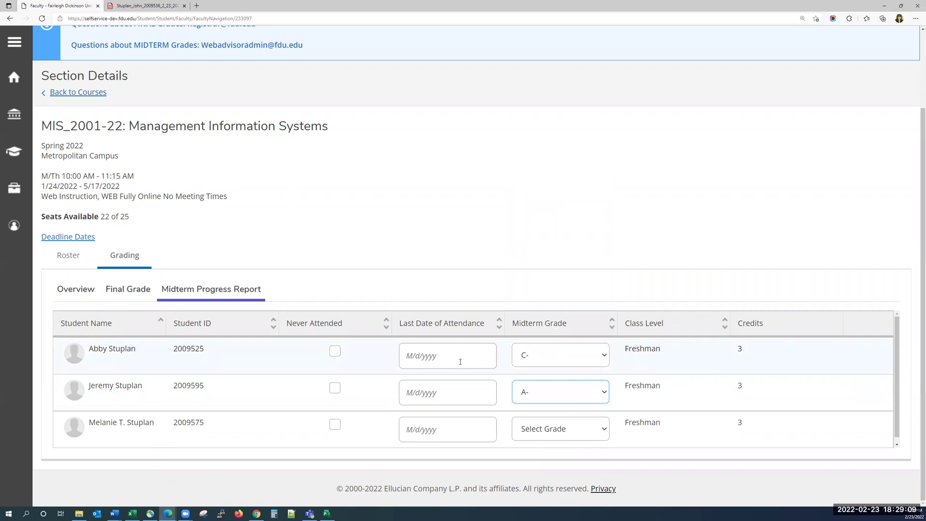
Step: In the section's Final Grade entry, set the first student's final grade to B
{"action": "scroll", "coordinate": [460, 362], "scroll_direction": "down", "scroll_amount": 1}
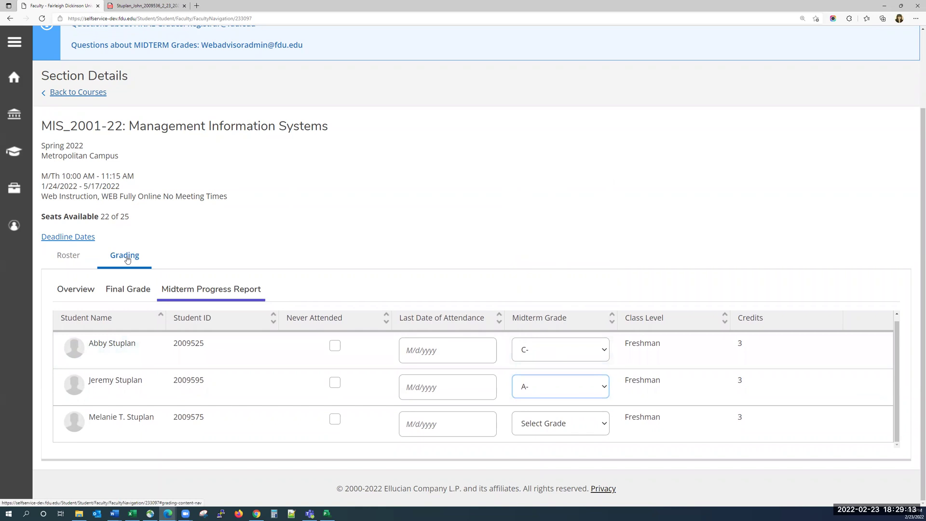
{"action": "left_click", "coordinate": [124, 291]}
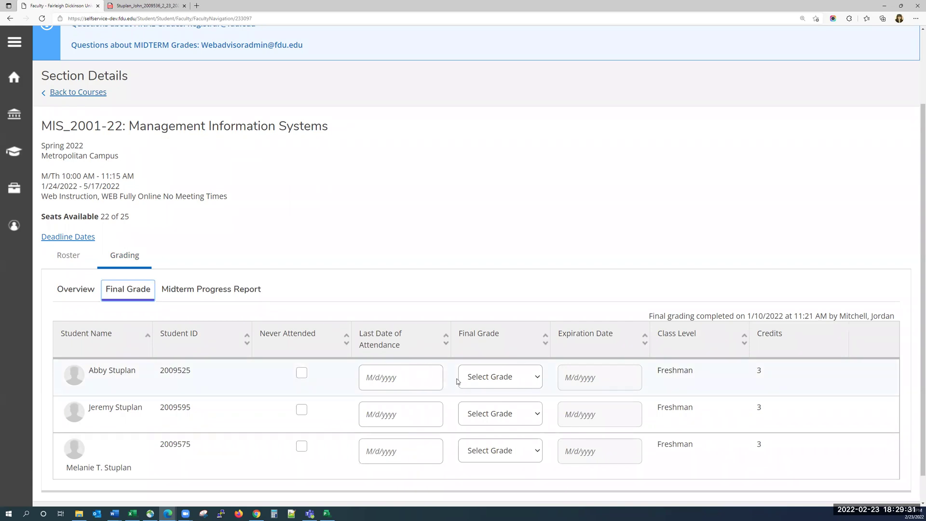
{"action": "left_click", "coordinate": [499, 376]}
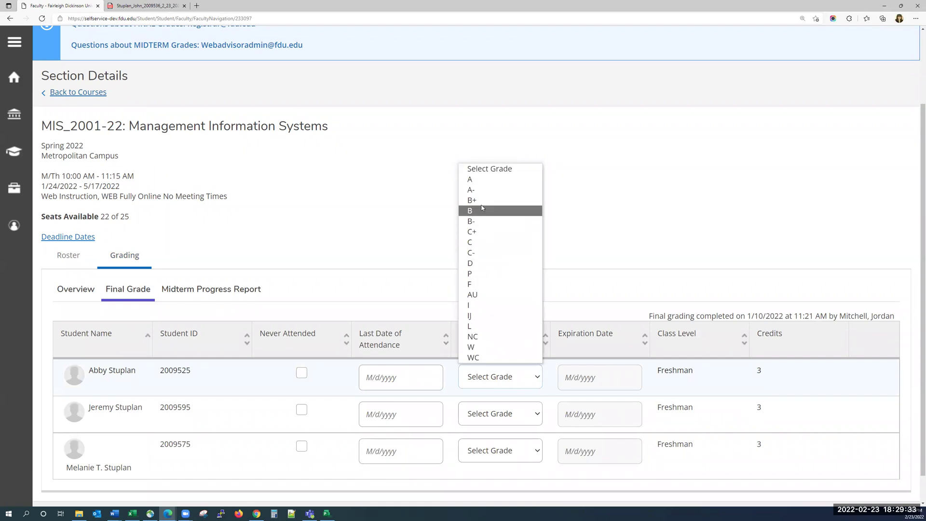
{"action": "left_click", "coordinate": [481, 210]}
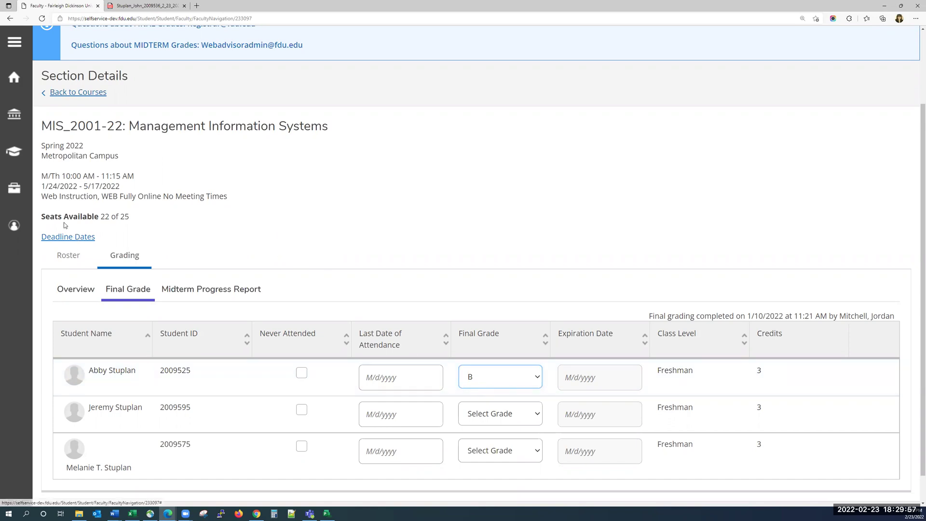
Step: Open the Grading Guidelines from Daily Work, review the grading system page, and return to the Self-Service section page
{"action": "left_click", "coordinate": [18, 191]}
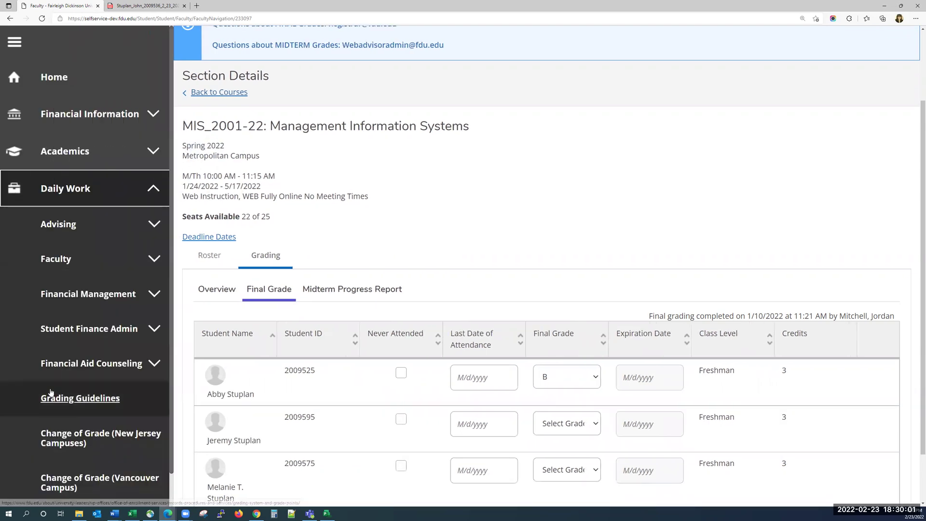
{"action": "left_click", "coordinate": [54, 396]}
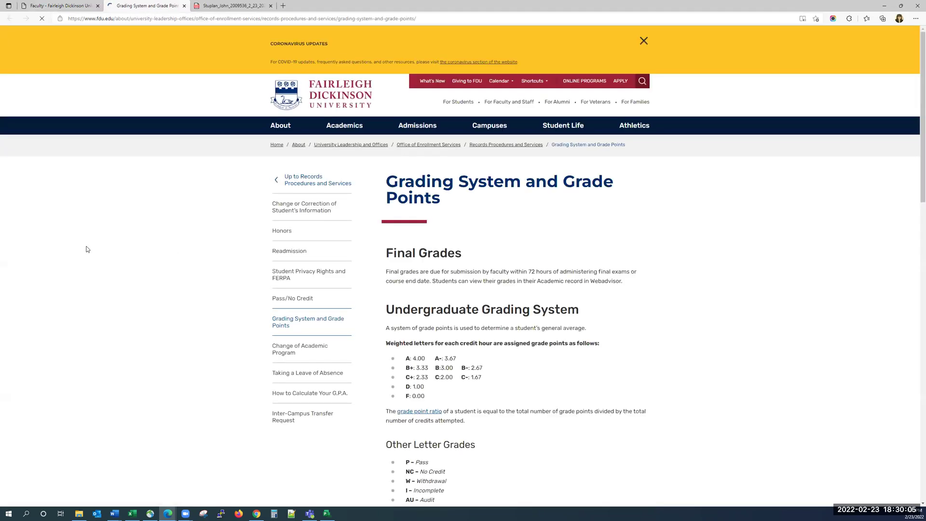
{"action": "left_click", "coordinate": [68, 8]}
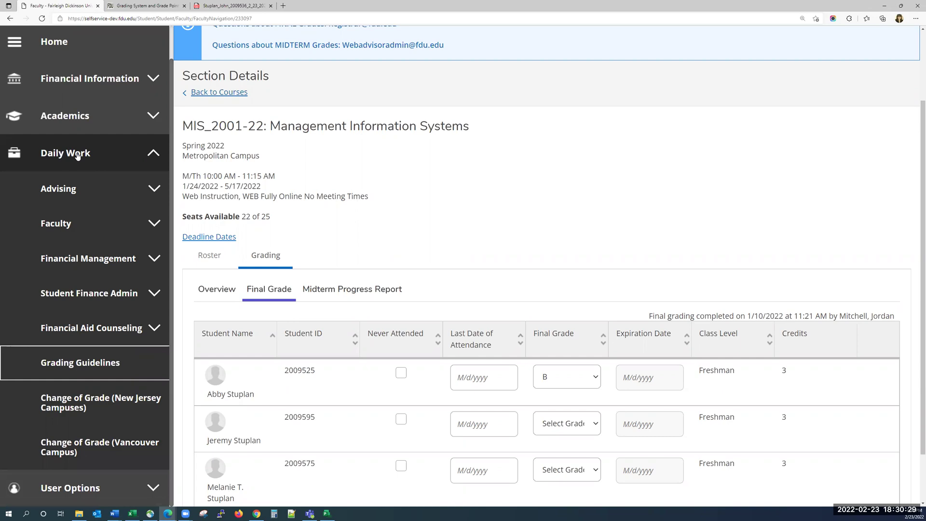
Step: Open the Finance Query under Financial Management and filter it by identifier 014028
{"action": "left_click", "coordinate": [83, 260]}
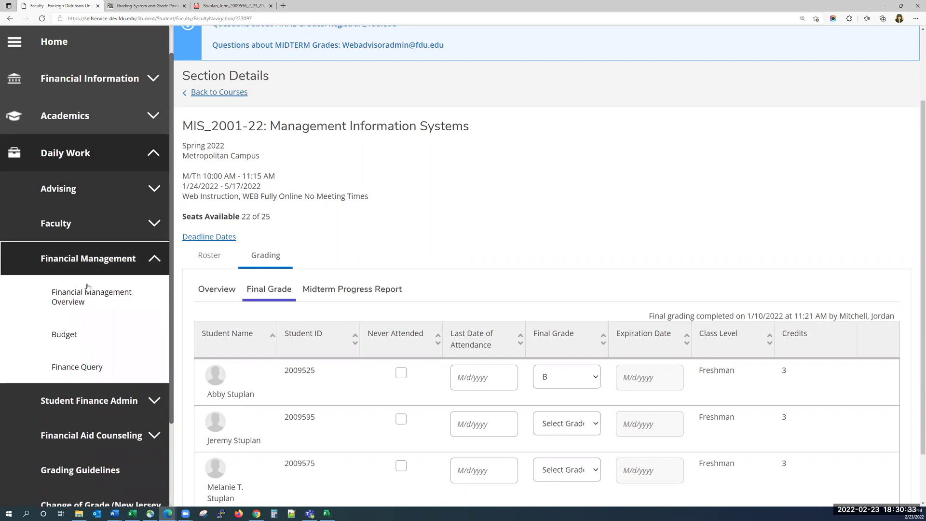
{"action": "left_click", "coordinate": [88, 372]}
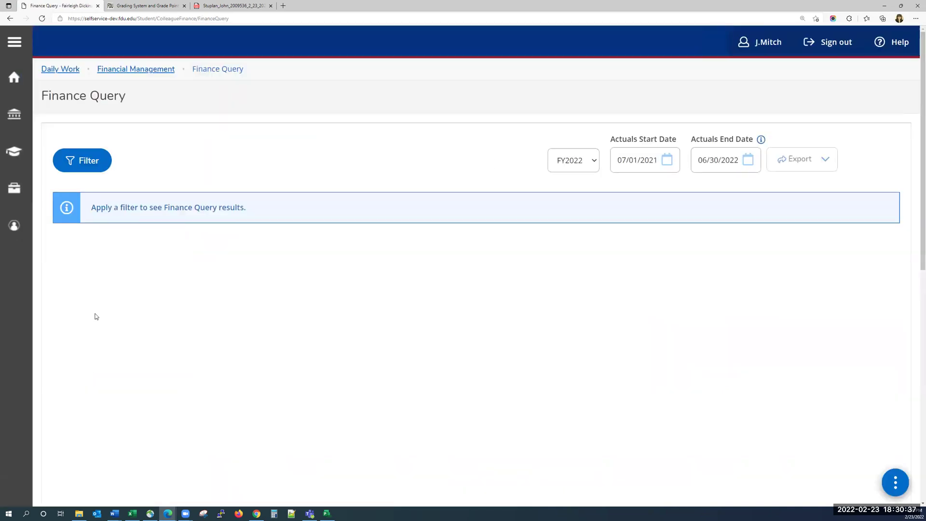
{"action": "left_click", "coordinate": [84, 169]}
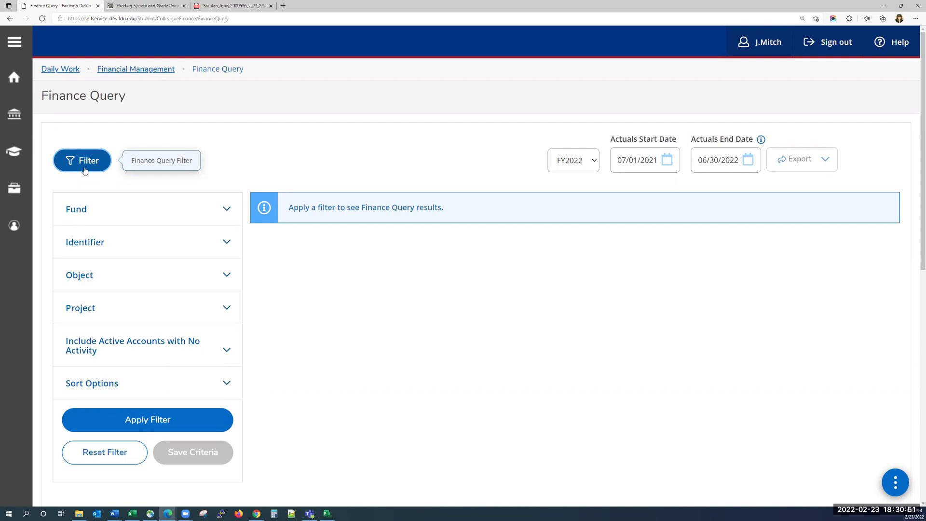
{"action": "left_click", "coordinate": [155, 245]}
{"action": "left_click", "coordinate": [134, 277]}
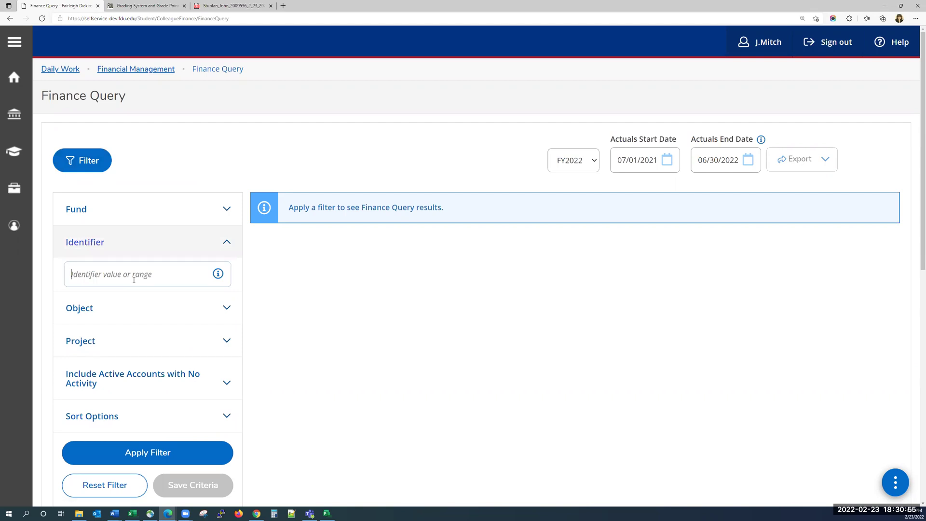
{"action": "type", "text": "014028"}
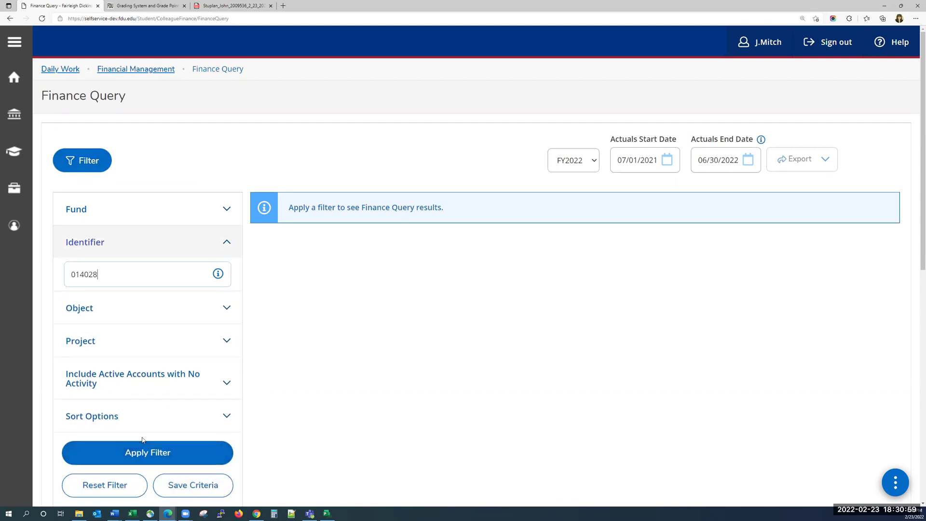
{"action": "key", "text": "Return"}
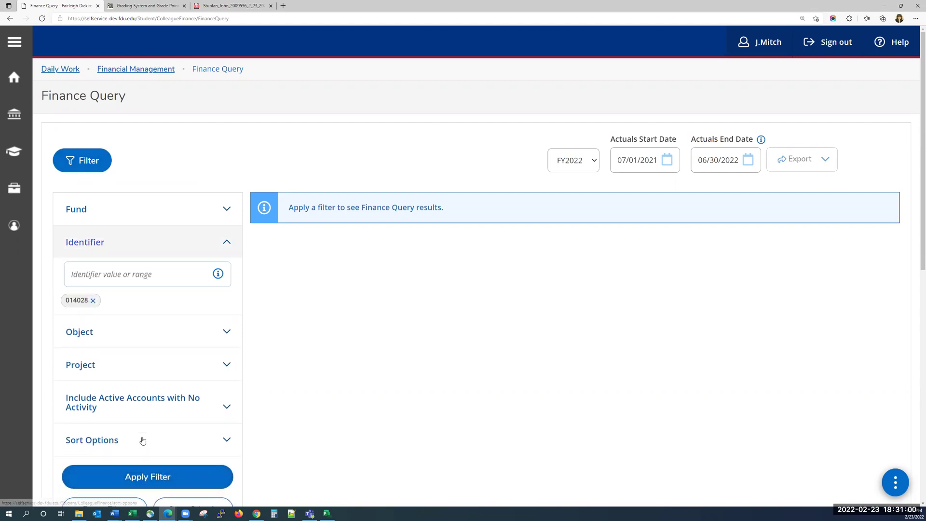
{"action": "left_click", "coordinate": [167, 478]}
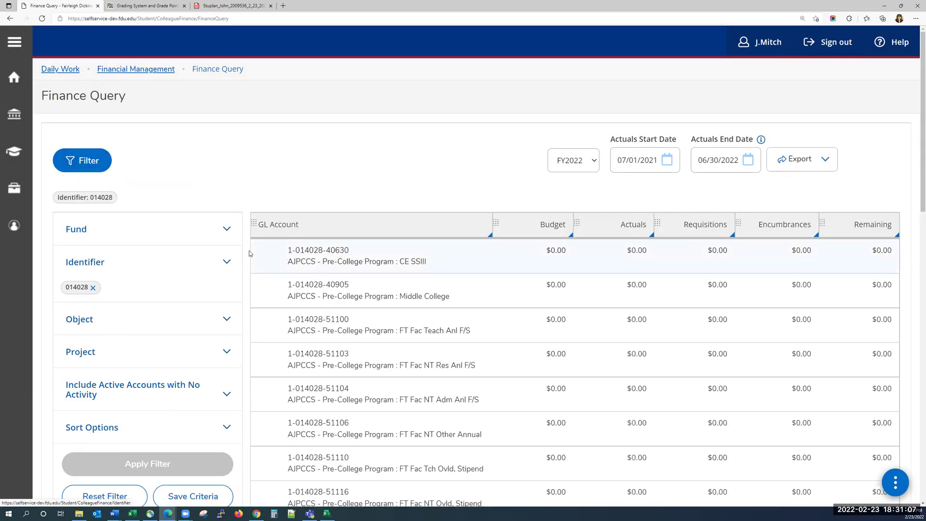
Step: Switch the Finance Query results to fiscal year FY2020 and show the available export options
{"action": "left_click", "coordinate": [579, 163]}
{"action": "left_click", "coordinate": [575, 199]}
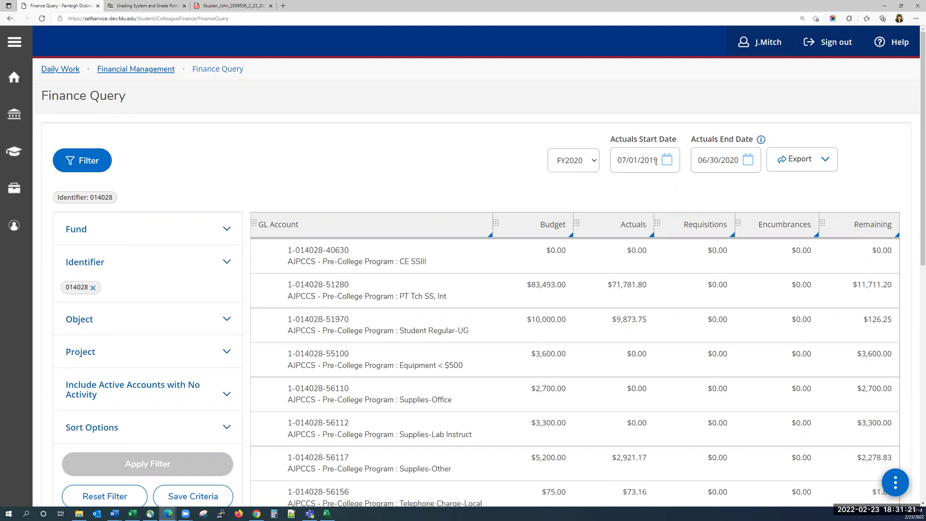
{"action": "left_click", "coordinate": [823, 163]}
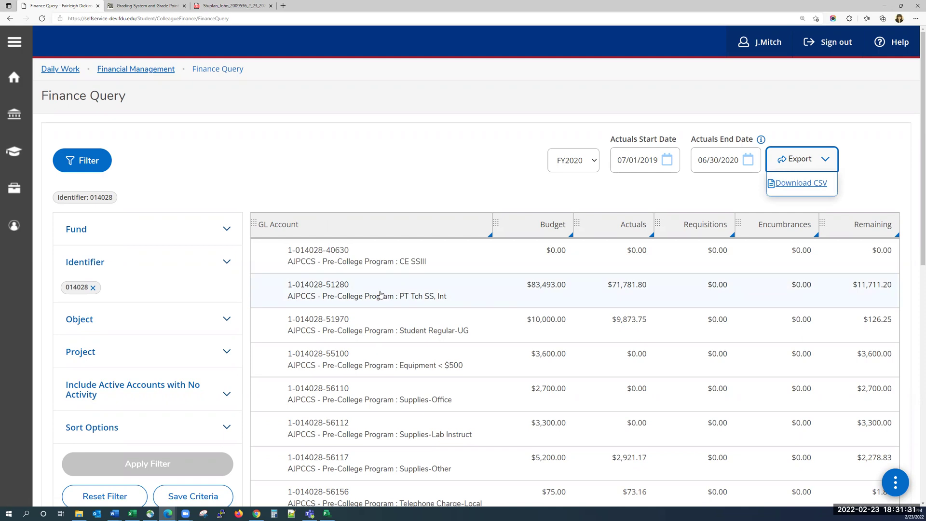
Step: Add object 56117 to the Finance Query filter and apply it
{"action": "left_click", "coordinate": [161, 330]}
{"action": "left_click", "coordinate": [142, 354]}
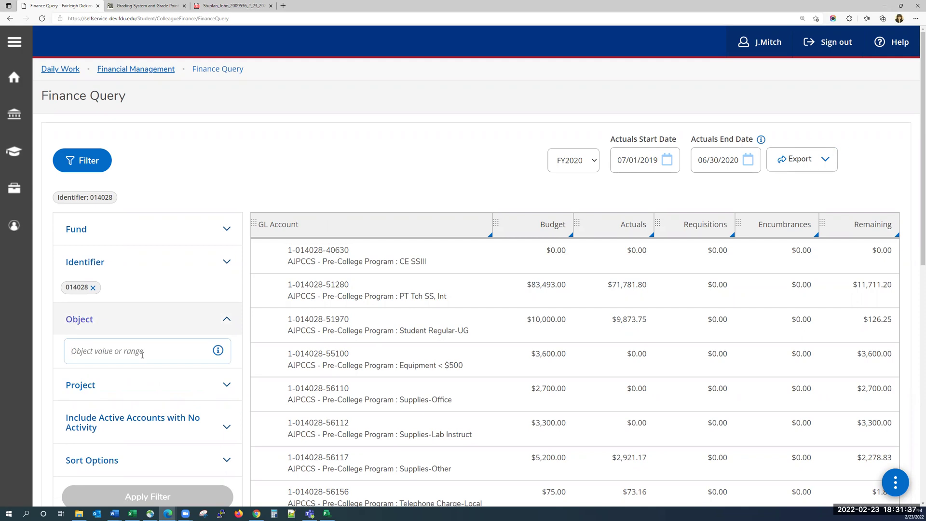
{"action": "type", "text": "56117"}
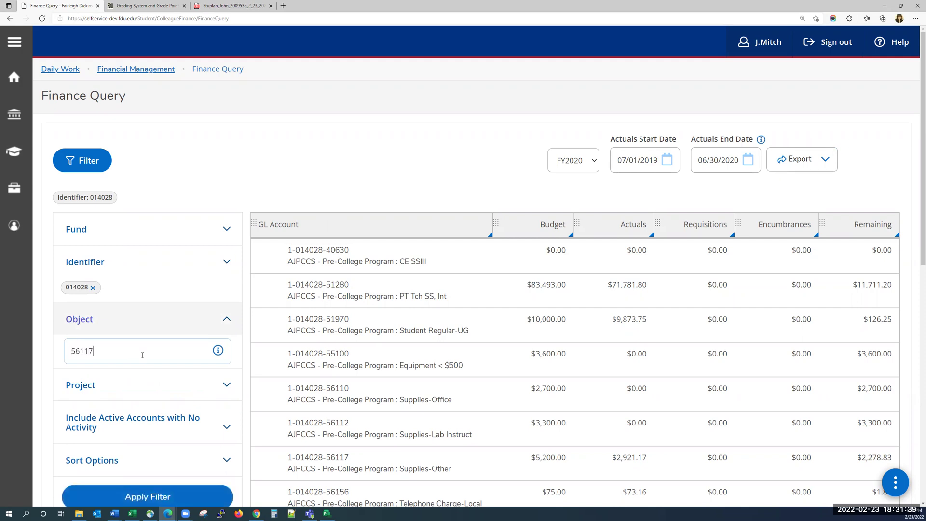
{"action": "key", "text": "Return"}
{"action": "scroll", "coordinate": [150, 415], "scroll_direction": "down", "scroll_amount": 3}
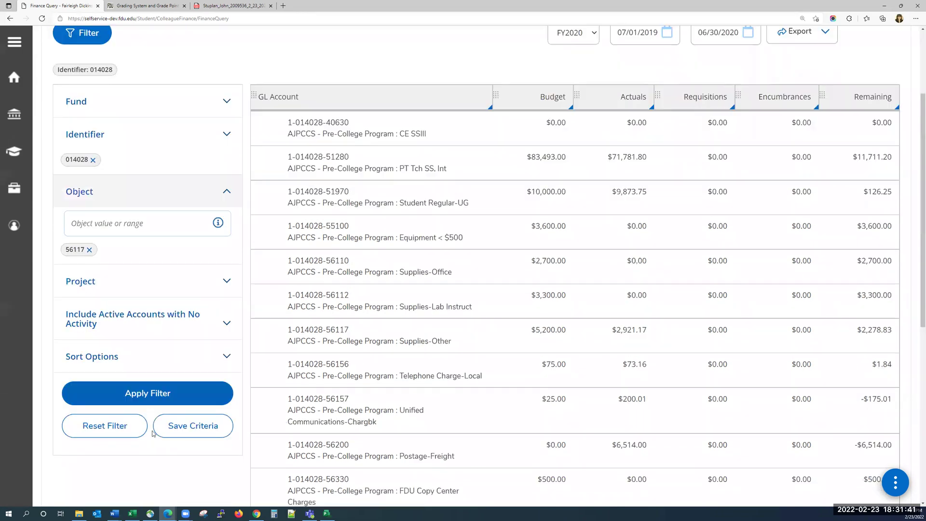
{"action": "left_click", "coordinate": [155, 380]}
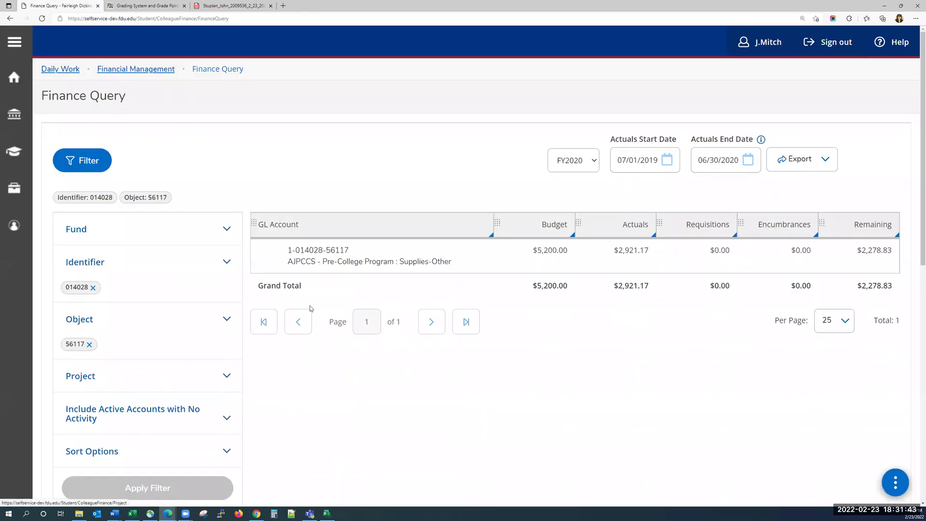
Step: Open the Supplies-Other account's transaction details and view the voucher dated 12/16/2019
{"action": "left_click", "coordinate": [449, 260]}
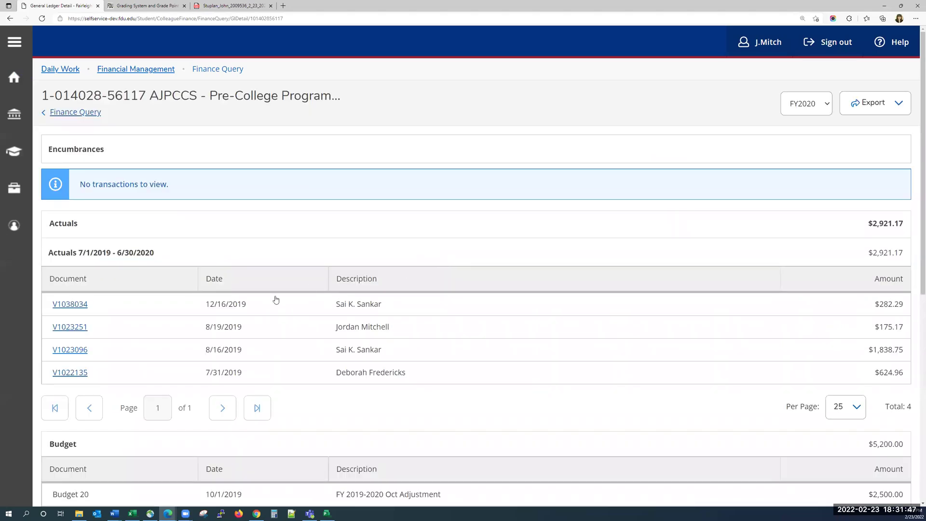
{"action": "left_click", "coordinate": [78, 308]}
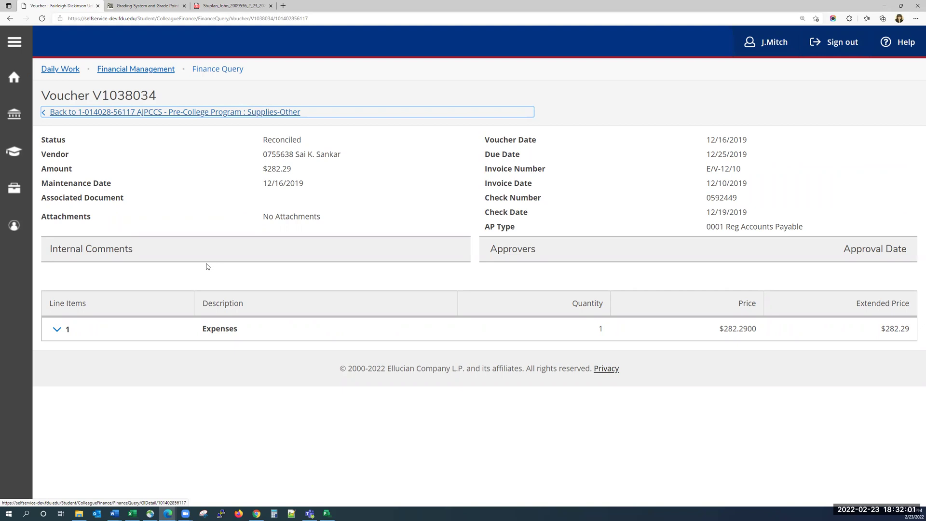
Step: Open the FDU Alert preferences, turn off Exclude from non-emergency notifications, and submit the form
{"action": "left_click", "coordinate": [23, 227]}
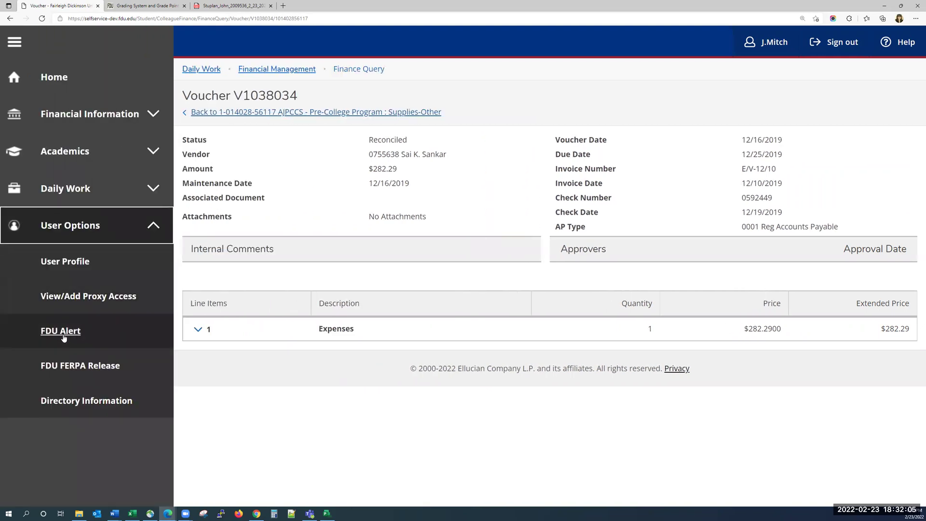
{"action": "left_click", "coordinate": [64, 338]}
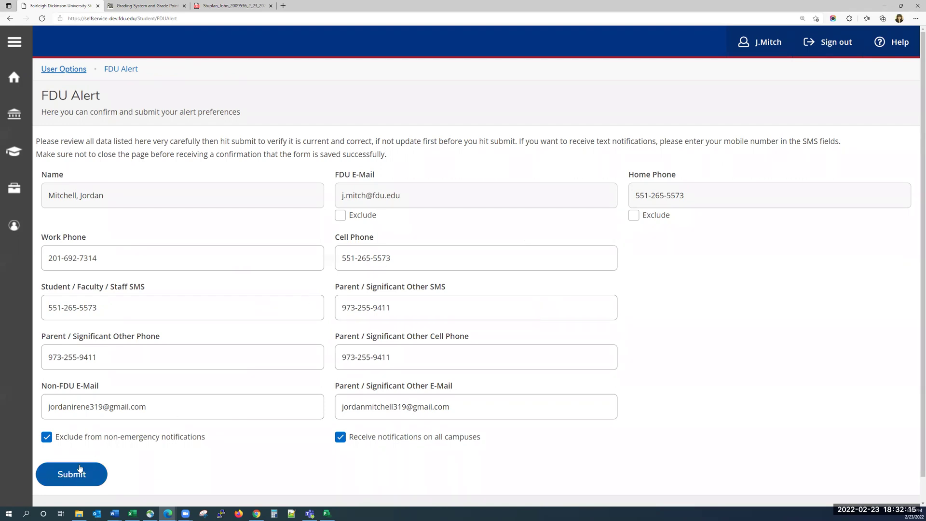
{"action": "left_click", "coordinate": [47, 437]}
{"action": "left_click", "coordinate": [77, 480]}
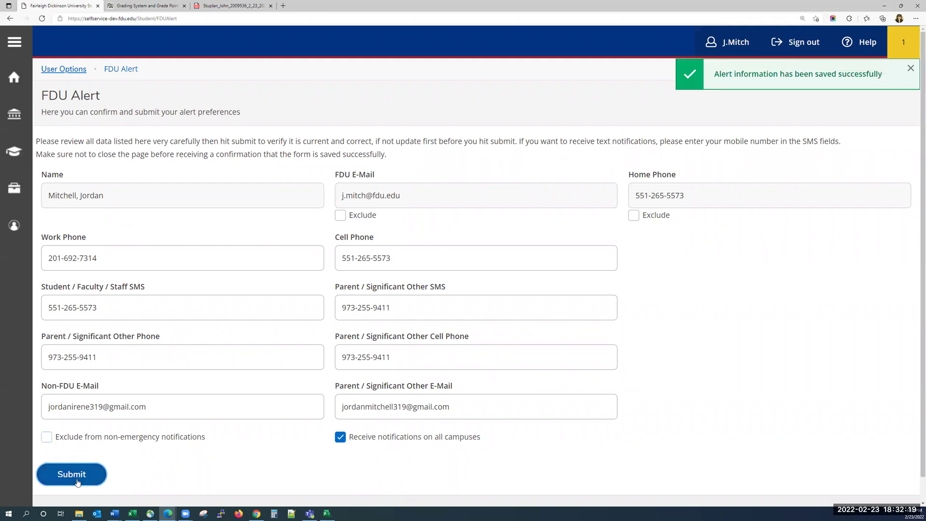